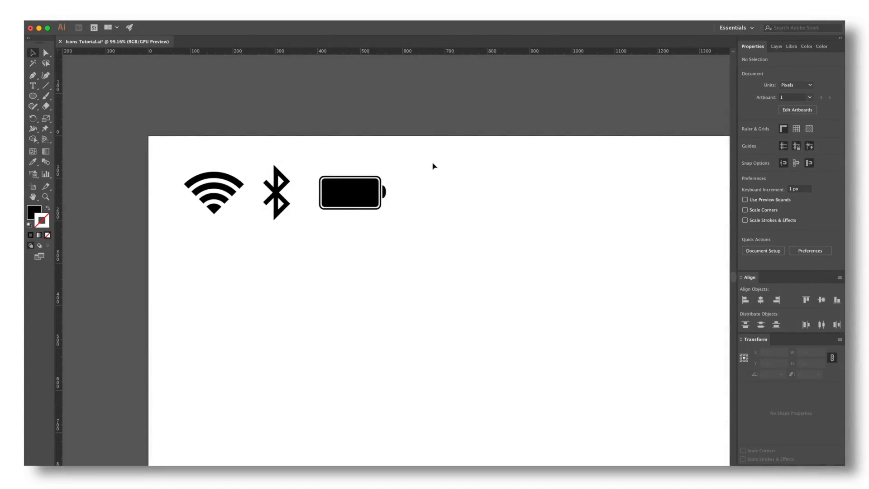
drag(447, 132, 189, 273)
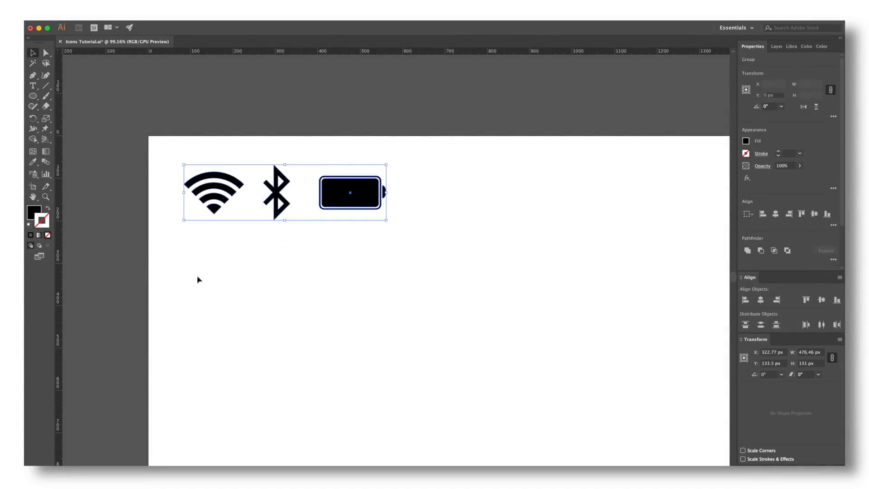
click(223, 282)
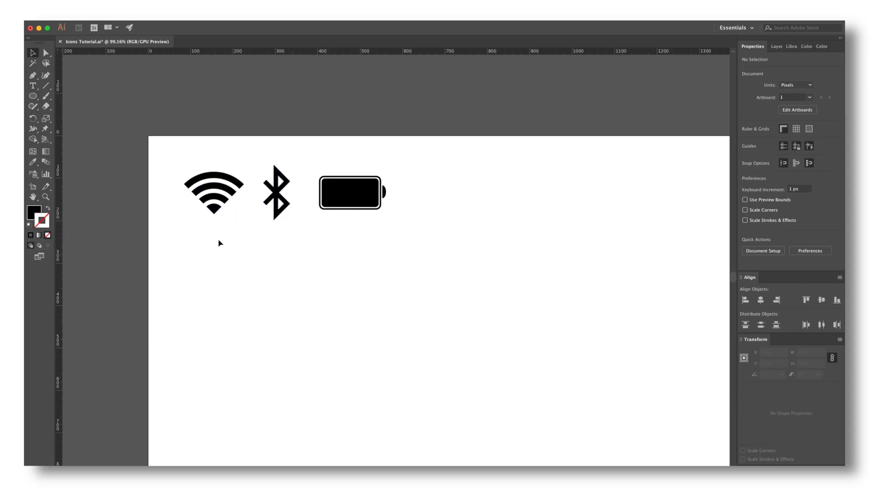
drag(167, 245, 251, 160)
click(244, 240)
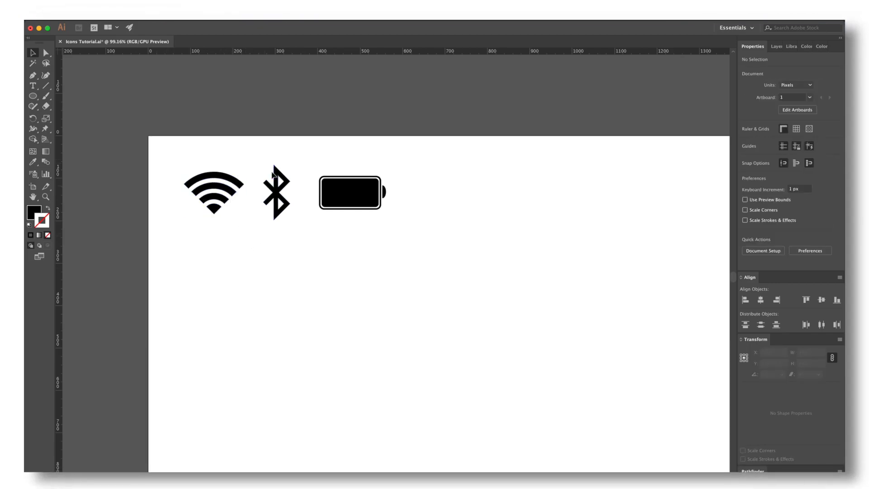
drag(270, 168, 303, 241)
click(191, 233)
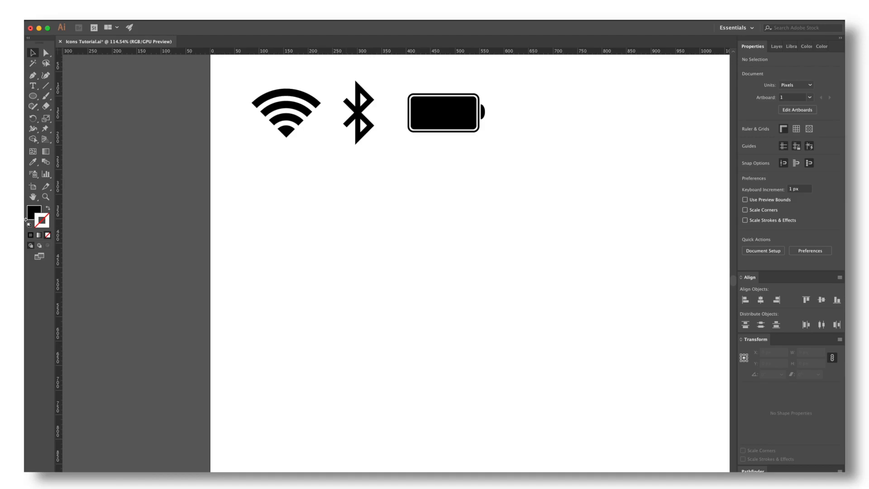
Create a 200 × 200 px circle with the Ellipse tool and move it below the Wi-Fi icon.
click(33, 96)
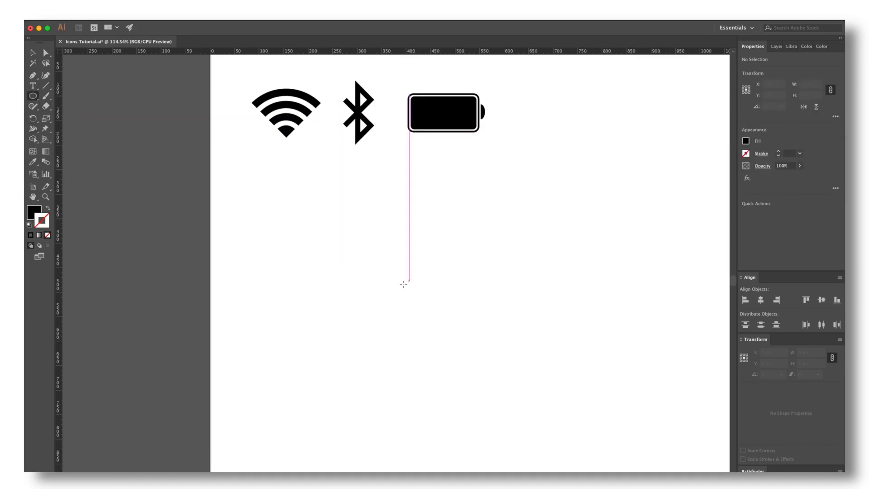
click(467, 294)
click(426, 259)
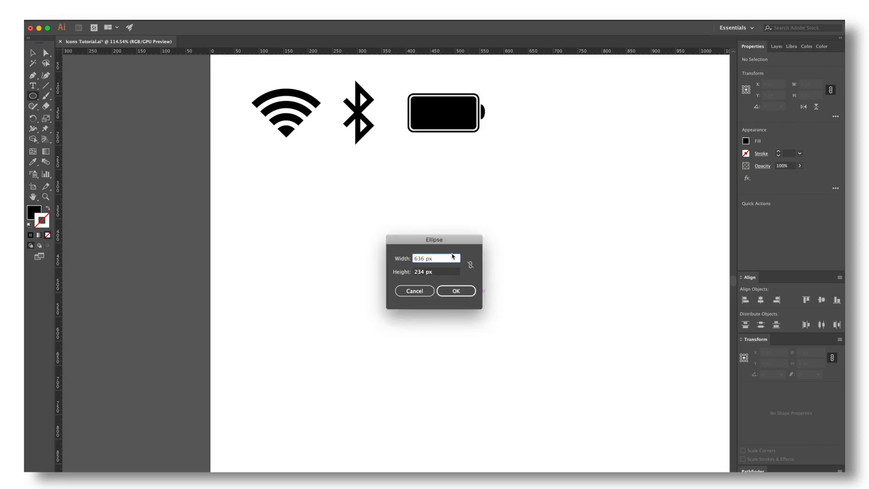
key(BackSpace)
key(BackSpace)
key(BackSpace)
text(200)
key(Tab)
text(200)
key(Tab)
key(Return)
key(v)
drag(484, 318, 296, 255)
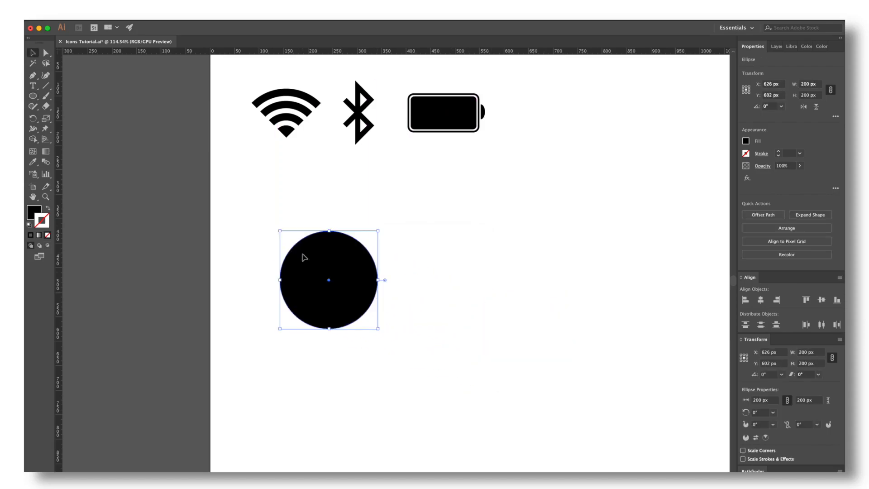
Give the circle no fill and a 15 pt black stroke aligned to the inside.
click(48, 209)
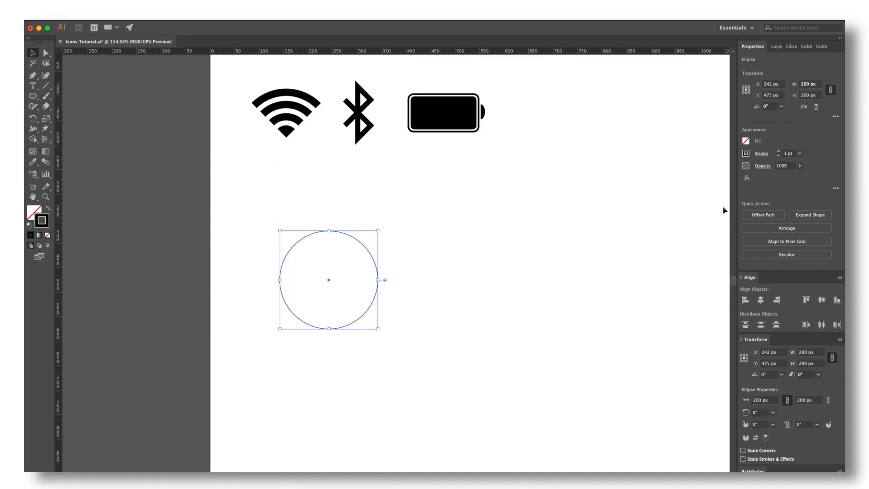
double_click(787, 153)
key(BackSpace)
text(15)
key(Return)
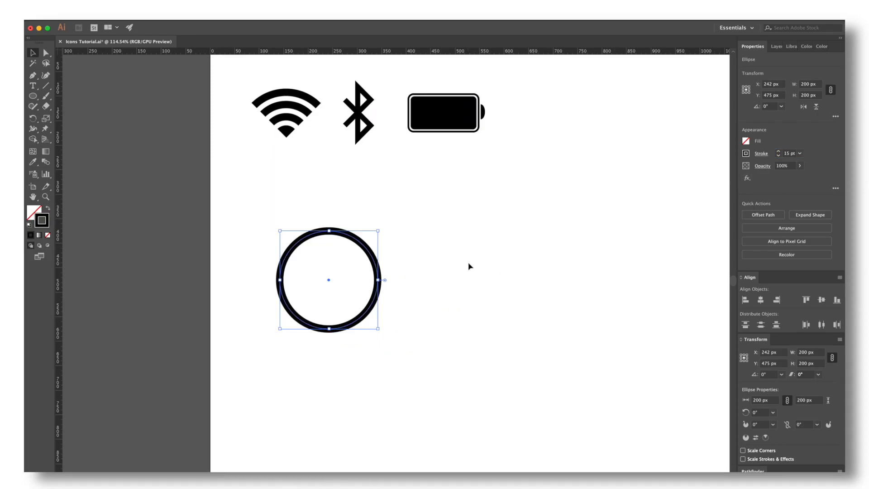
click(762, 154)
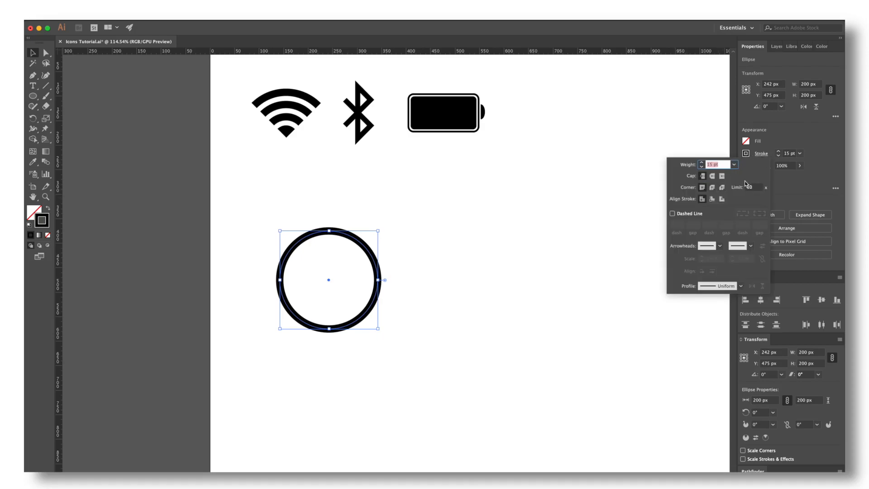
click(713, 200)
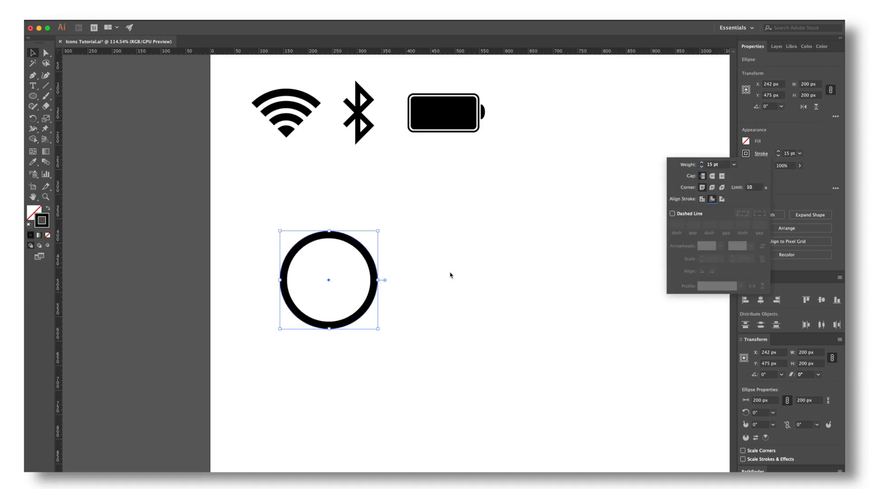
Move the outlined circle to the right, to about X 435 px, Y 484 px, and keep it selected.
drag(370, 260, 465, 265)
click(489, 264)
drag(504, 216, 408, 312)
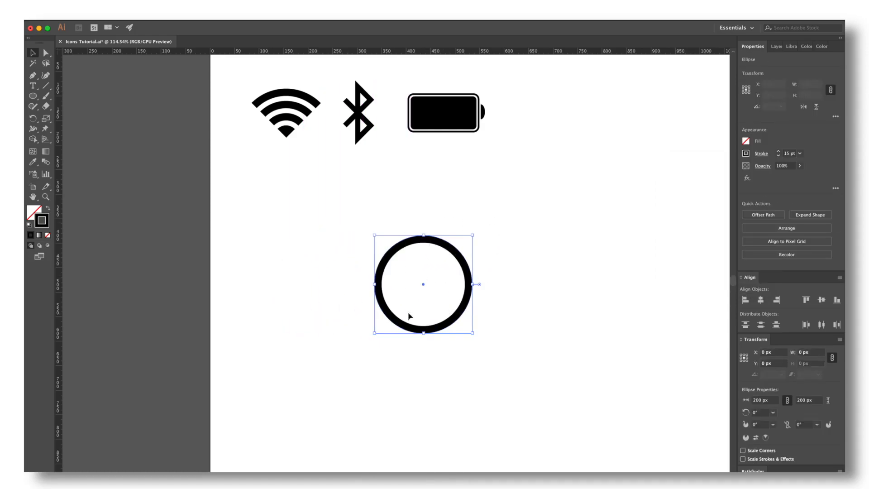
click(499, 227)
drag(500, 229, 394, 300)
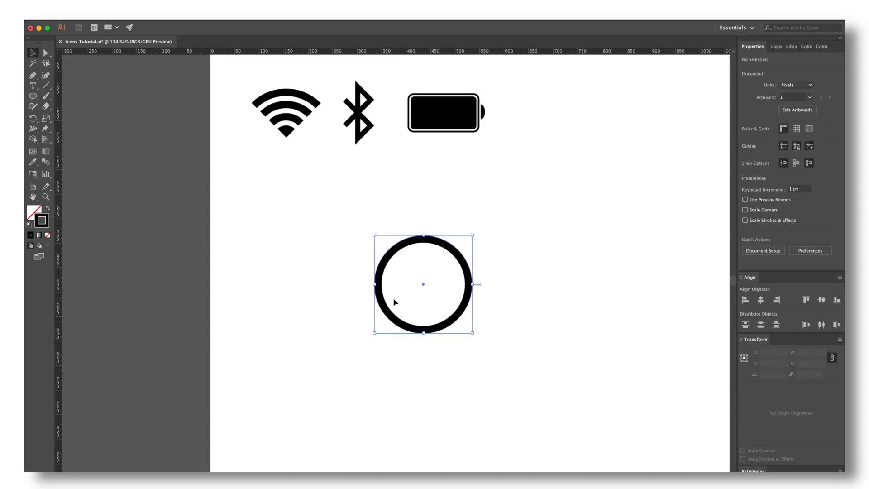
click(551, 295)
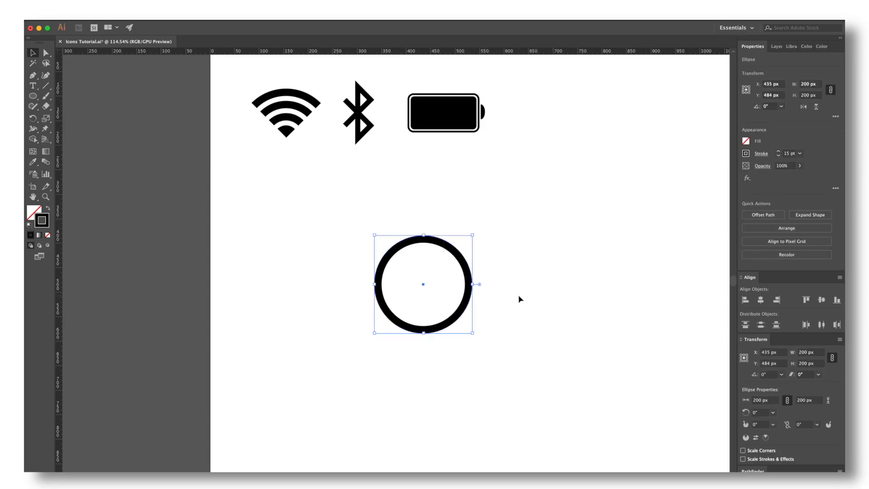
Duplicate the 200 px ring in place and resize the copy to 150 × 150 px about its centre.
key(super)
double_click(803, 352)
key(BackSpace)
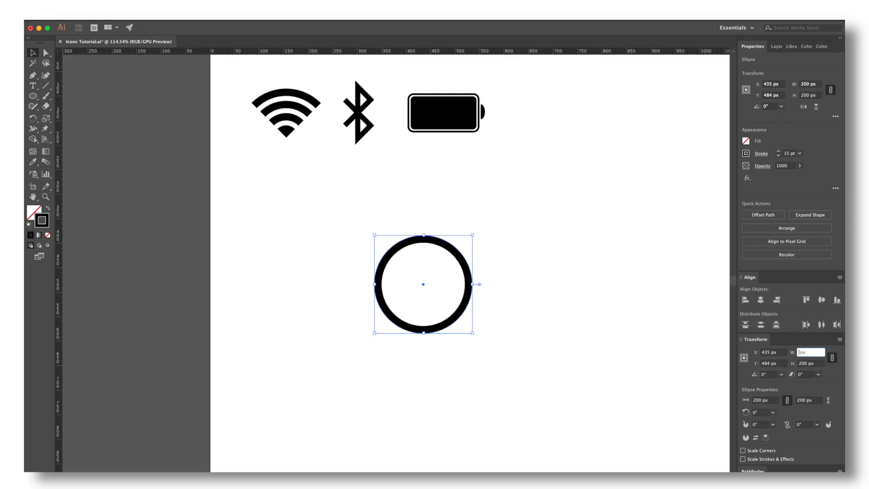
text(150)
key(Tab)
text(1)
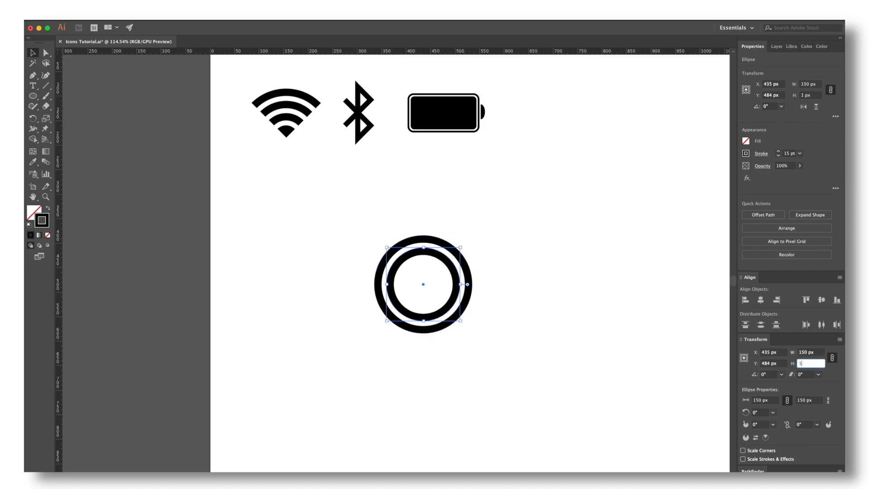
key(Return)
click(497, 314)
click(458, 293)
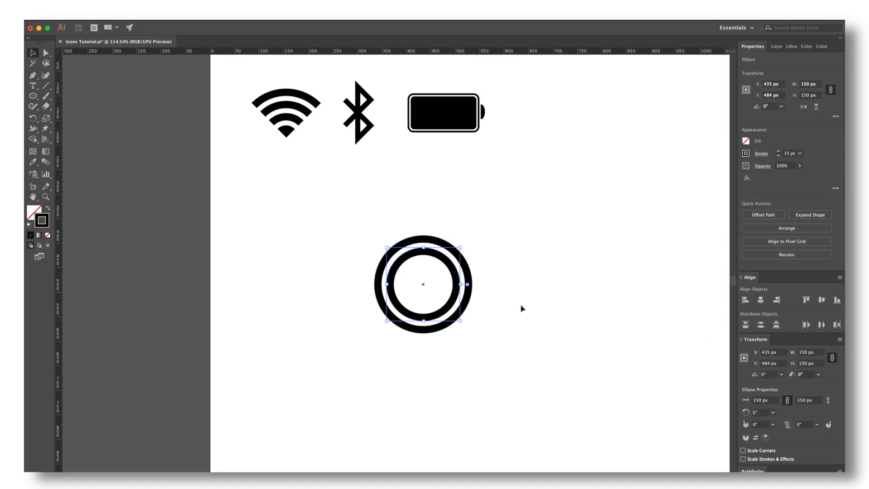
Duplicate the 150 px ring in place and resize the copy to 100 × 100 px.
key(super+c)
key(super+f)
click(805, 353)
text(100)
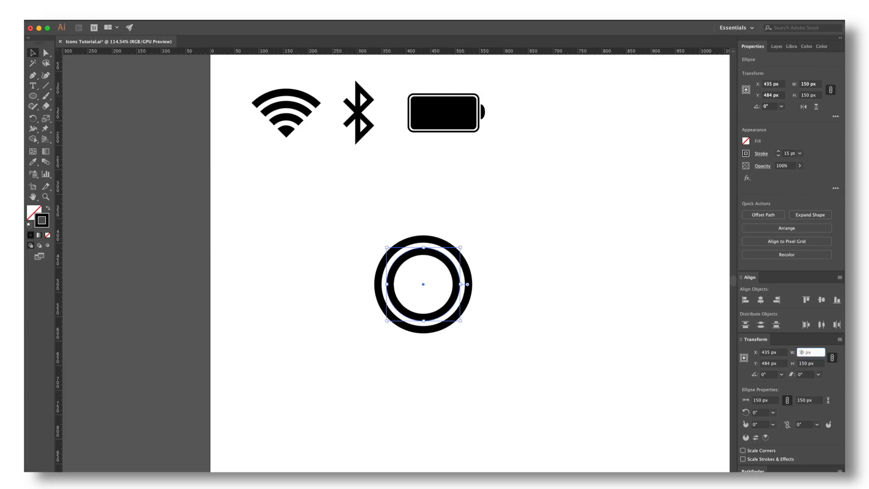
key(Return)
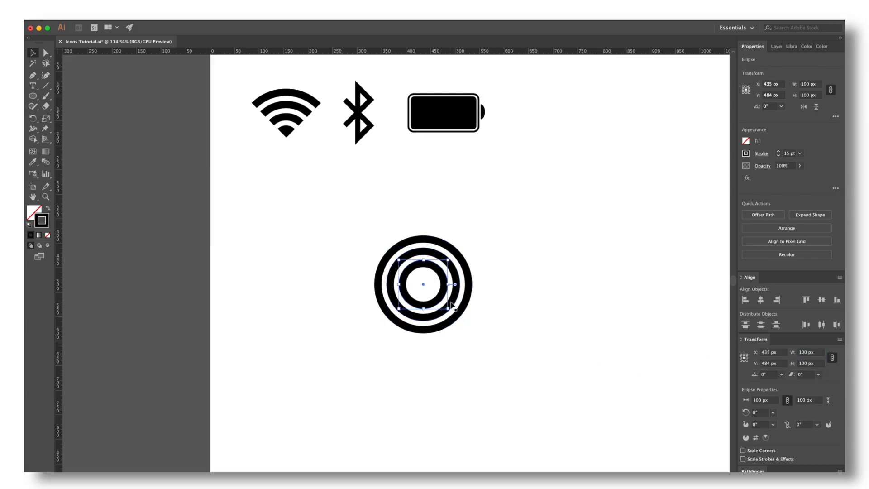
Duplicate the 100 px ring in place at 50 × 50 px and make the copy a solid black disc without stroke.
key(super+c)
key(super+f)
click(805, 353)
key(BackSpace)
key(BackSpace)
text(50)
key(Return)
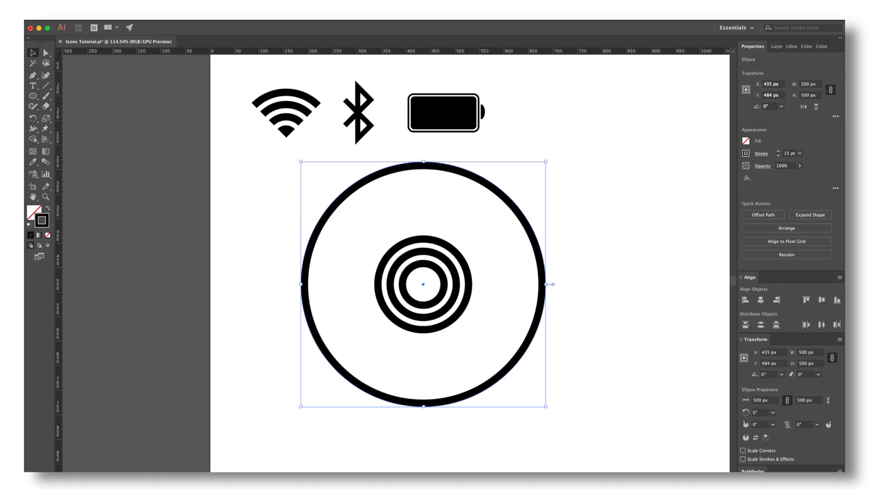
click(807, 352)
key(Return)
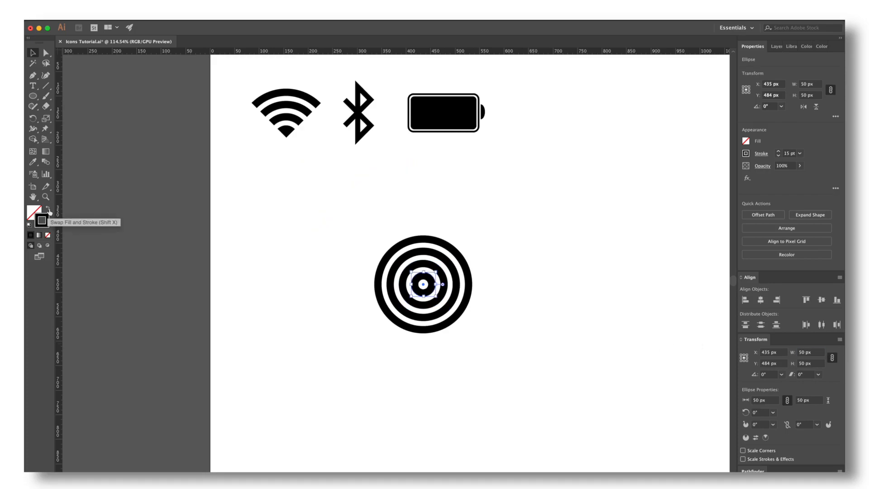
click(49, 209)
click(338, 335)
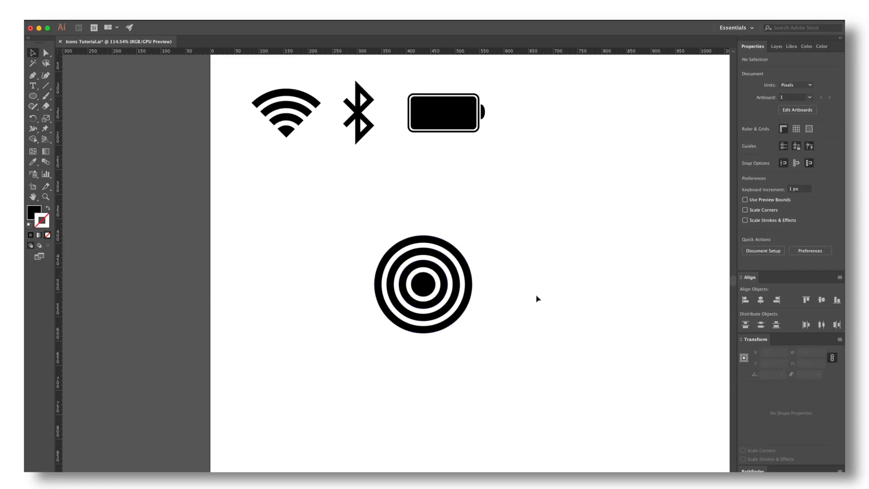
Draw a 45° line through the rings' common centre, from upper left to lower right, extending past the outer ring.
scroll(545, 303, up, 3)
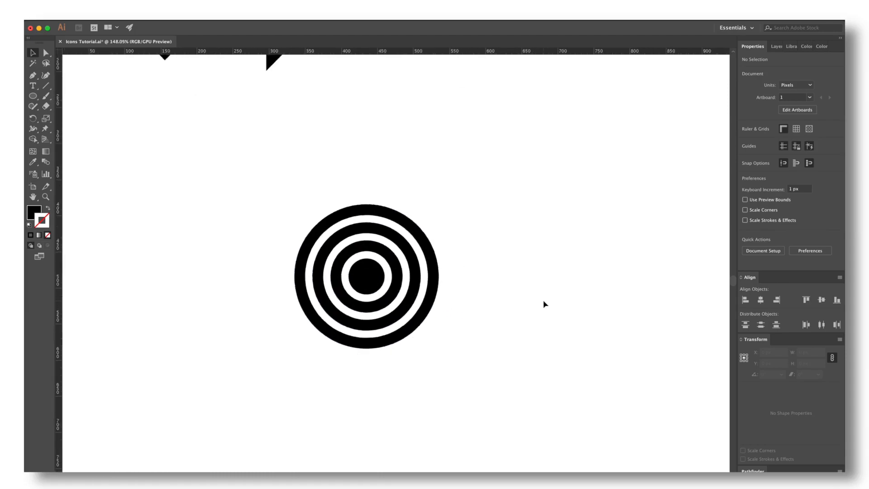
click(46, 86)
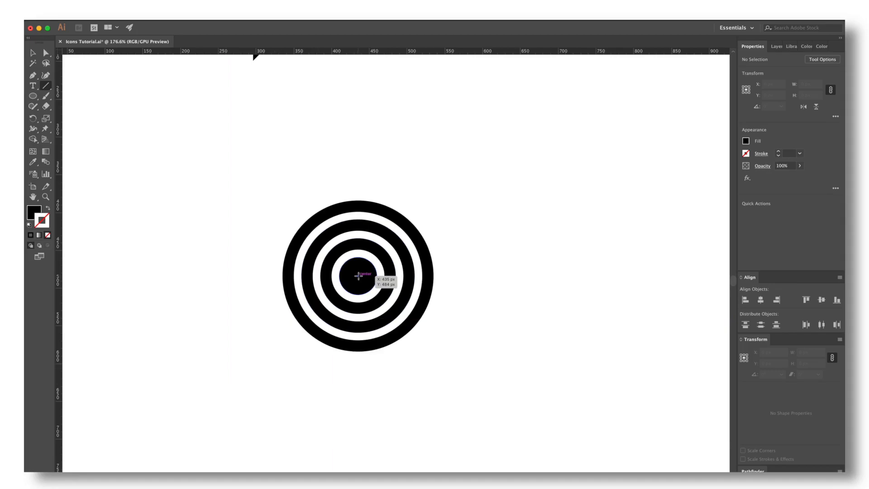
drag(358, 275, 445, 346)
key(v)
click(512, 339)
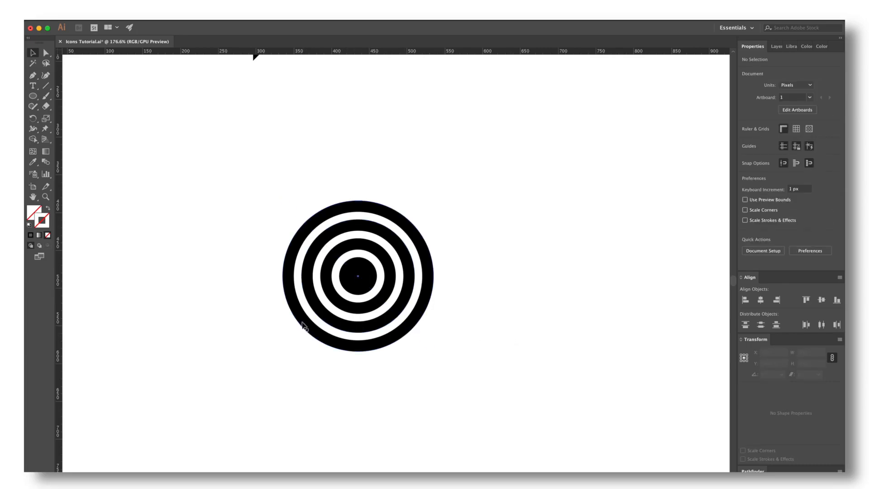
Draw a second 45° line through the rings' centre from lower left to upper right, about 218 px wide, crossing the first.
key(backslash)
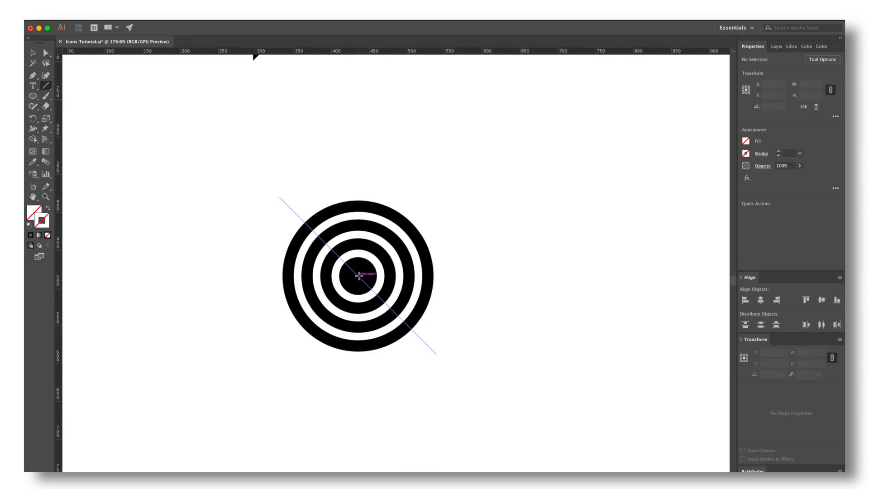
drag(358, 275, 449, 202)
key(v)
click(510, 230)
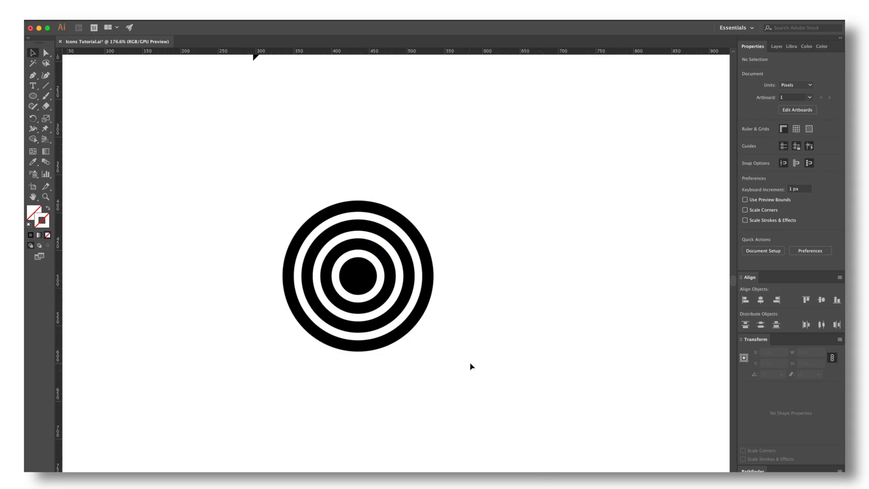
Select the rings and both lines, and remove the left, lower and right sectors with the Shape Builder tool.
drag(576, 400, 165, 157)
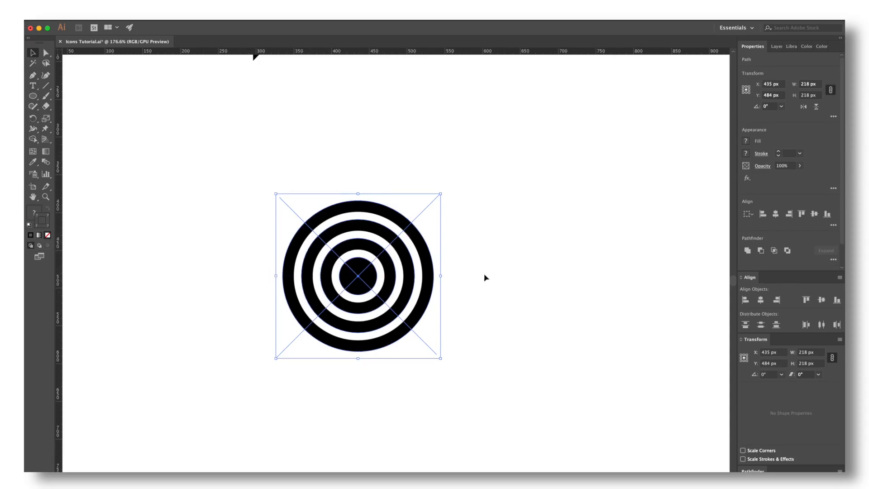
click(35, 139)
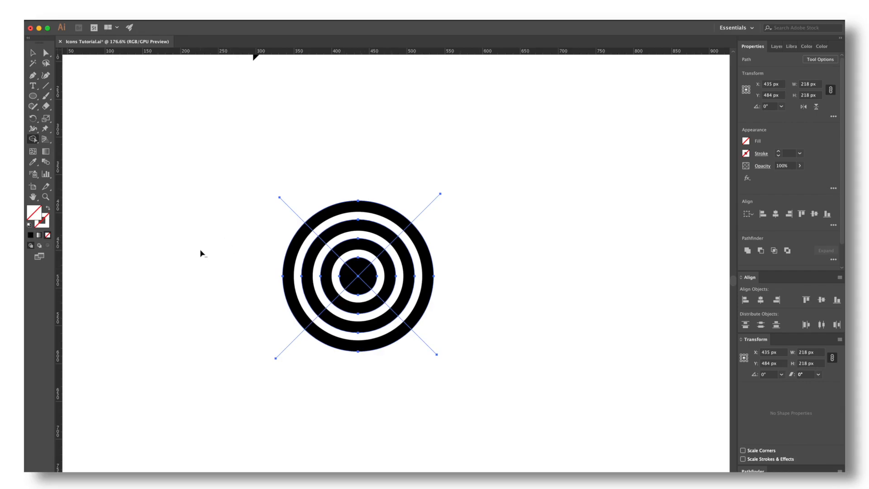
mouse_move(207, 252)
mouse_down()
mouse_move(355, 282)
mouse_move(361, 359)
mouse_up()
mouse_move(439, 367)
mouse_down()
mouse_move(460, 281)
mouse_move(396, 271)
mouse_move(366, 286)
mouse_up()
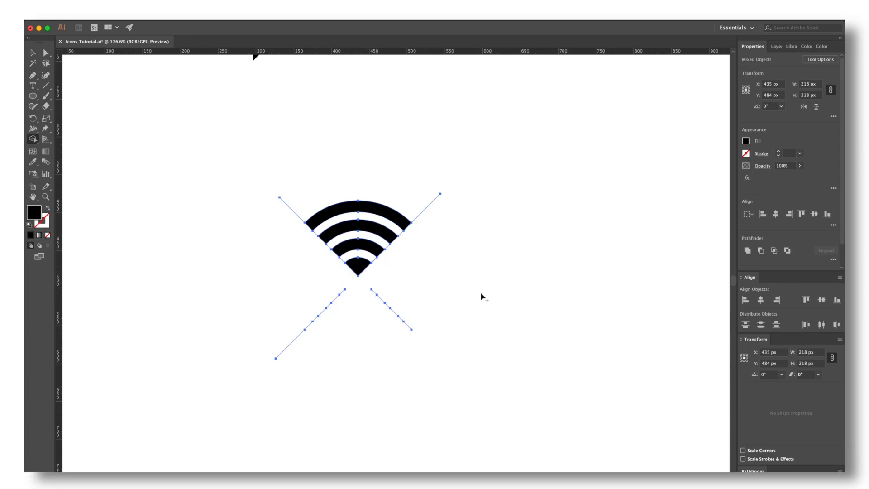
Delete the leftover line segments below and along both sides of the remaining upper wedge.
key(v)
click(553, 310)
mouse_move(540, 311)
mouse_down()
mouse_move(411, 339)
mouse_move(180, 348)
mouse_up()
drag(268, 175, 297, 226)
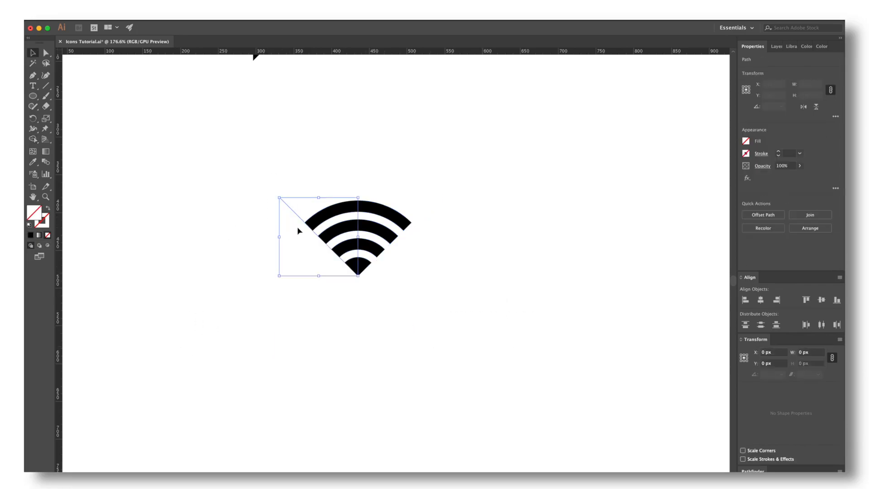
click(427, 173)
drag(414, 180, 453, 227)
key(Delete)
Select all parts of the new Wi-Fi symbol and move it directly beneath the original Wi-Fi icon.
drag(477, 183, 266, 306)
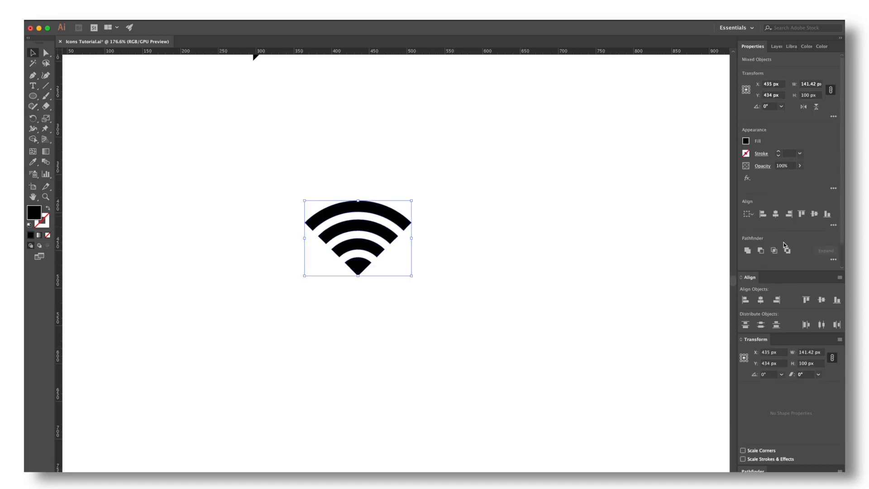
scroll(787, 247, down, 2)
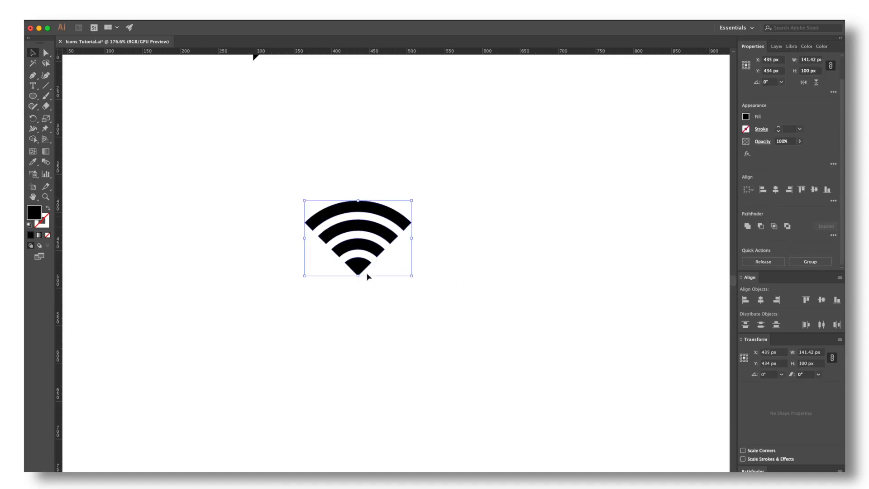
scroll(297, 295, down, 2)
scroll(296, 296, up, 3)
scroll(297, 295, left, 3)
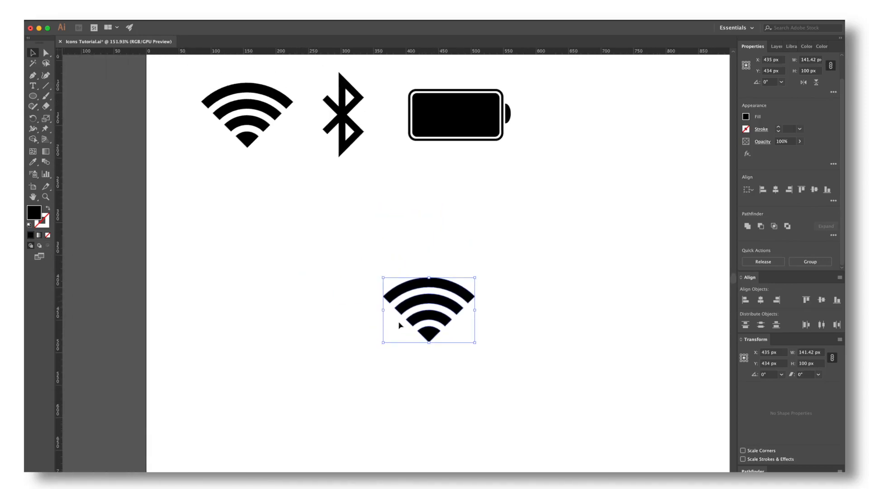
drag(433, 327, 248, 245)
click(403, 244)
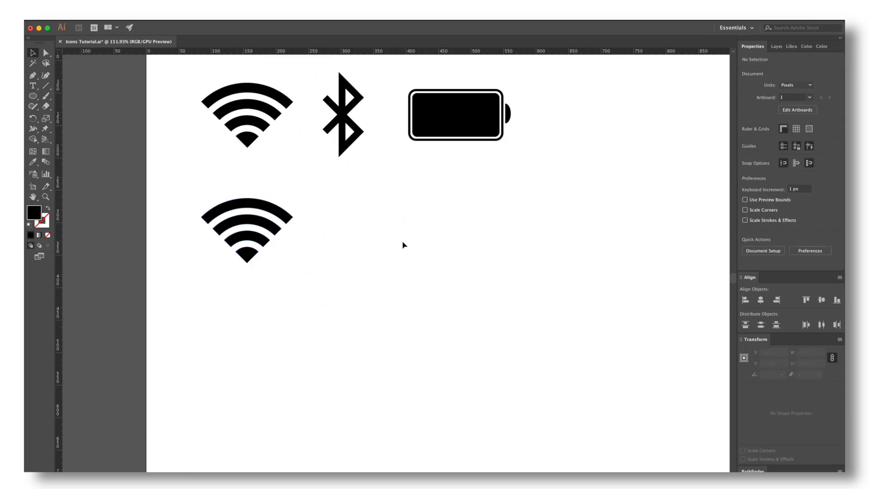
Draw a 150 px line at 90° in the empty area below the icons, with no fill and a 15 pt black stroke.
scroll(402, 242, down, 2)
scroll(402, 242, right, 3)
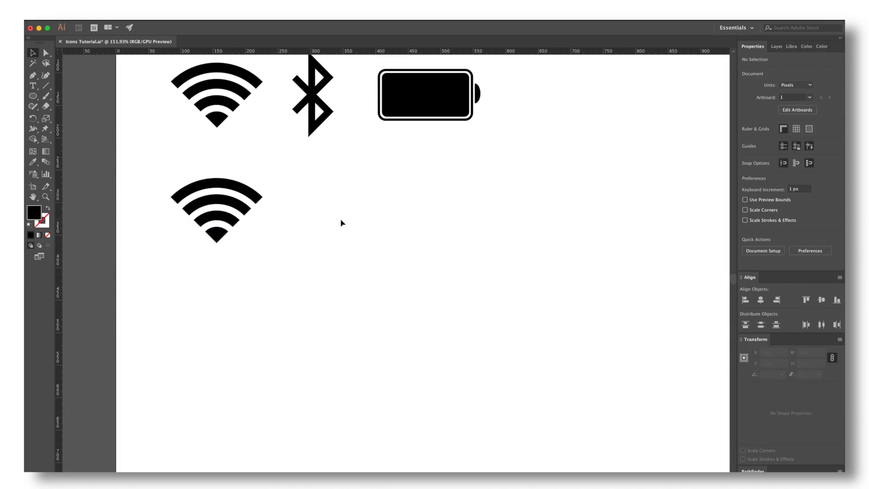
click(46, 85)
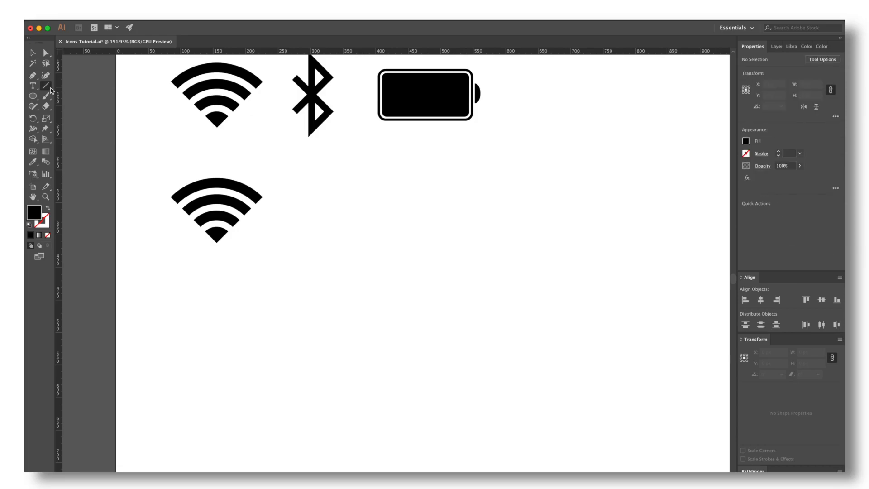
click(48, 210)
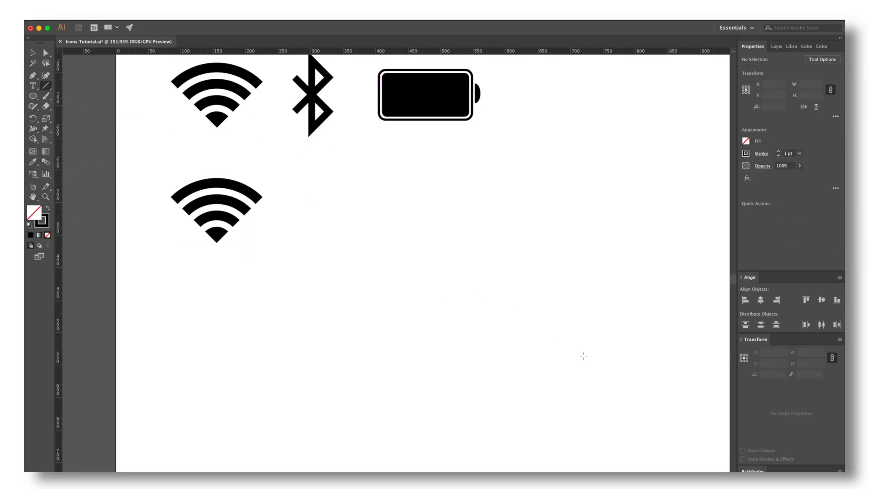
click(453, 334)
text(150)
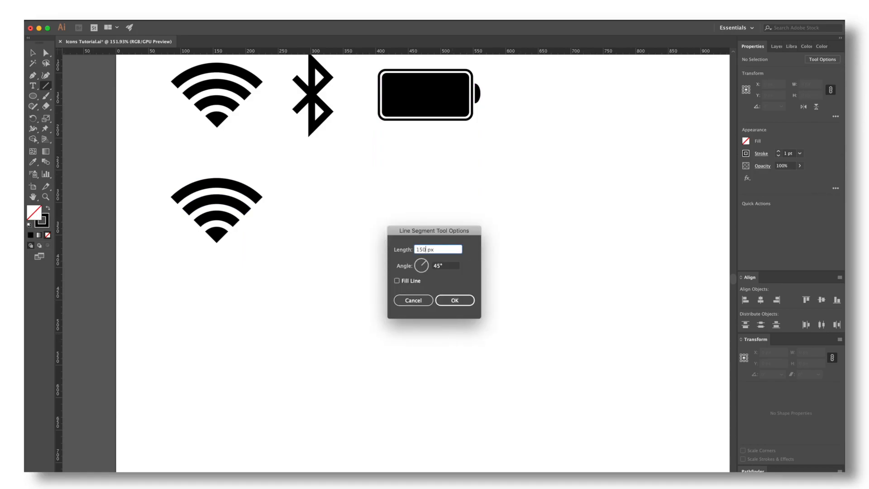
key(Tab)
text(90)
key(Tab)
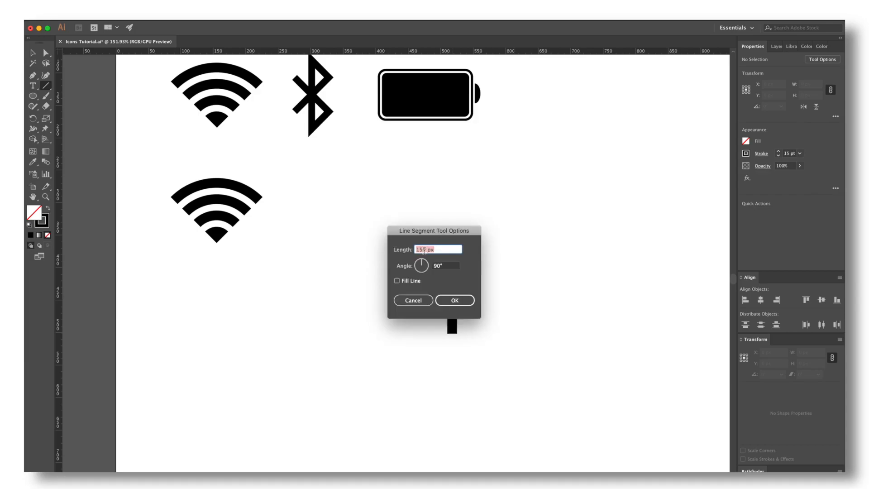
Draw a 105 px line at 45° and centre it across the middle of the vertical line.
click(424, 250)
key(Tab)
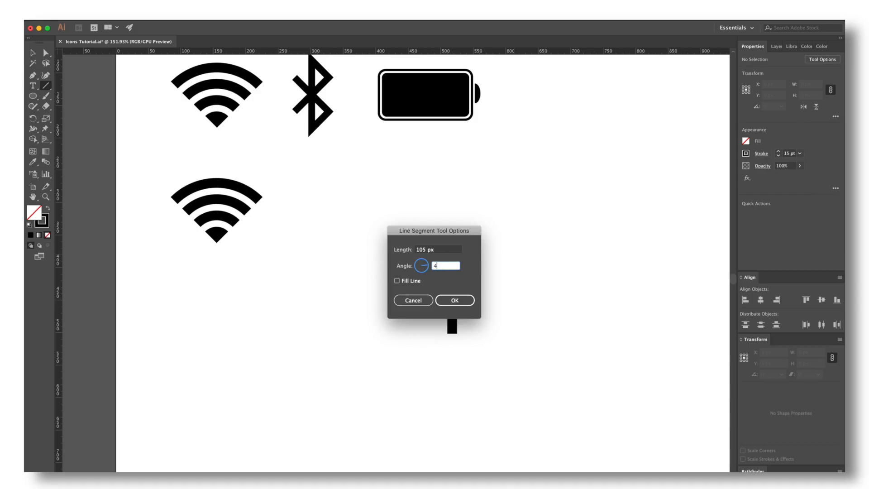
key(Return)
key(v)
drag(551, 221, 464, 277)
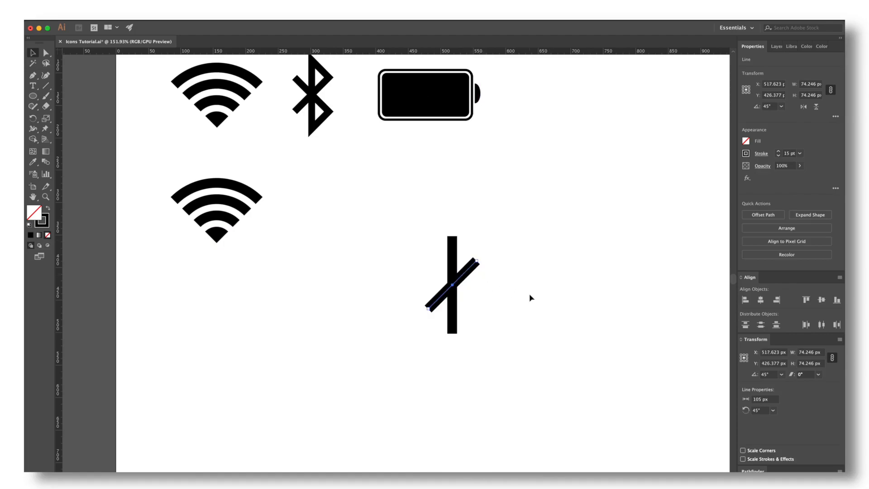
Draw another 105 px line at 135° and centre it on the vertical line to cross the first diagonal.
key(backslash)
click(375, 285)
click(439, 266)
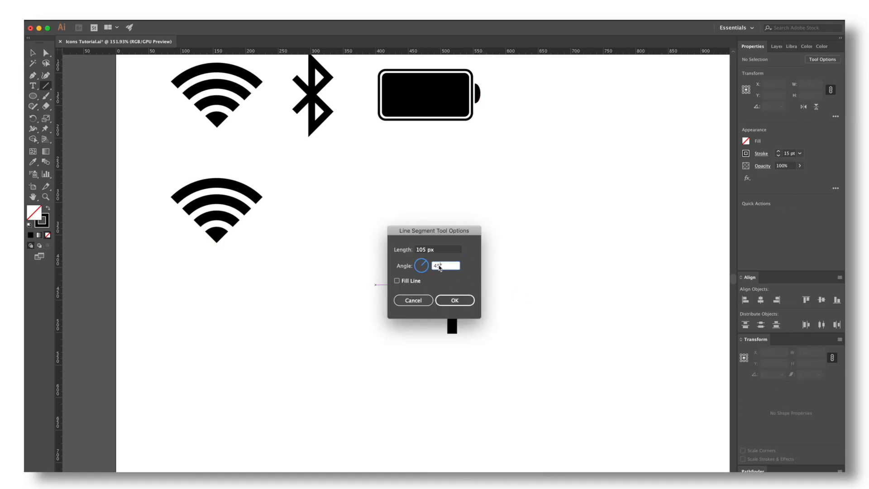
key(BackSpace)
key(BackSpace)
click(468, 300)
key(v)
drag(355, 271, 462, 295)
drag(462, 295, 462, 295)
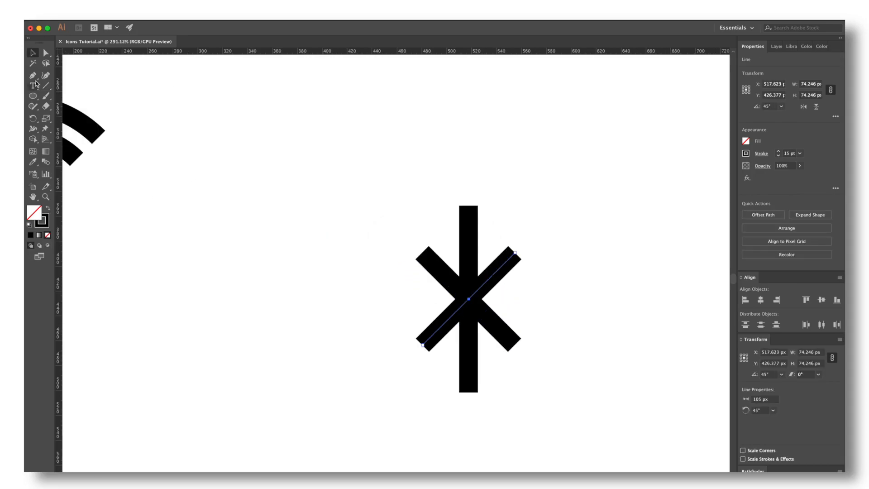
Connect the upper-right end of the 45° diagonal to the vertical line's top end with the Pen tool.
click(33, 75)
click(517, 256)
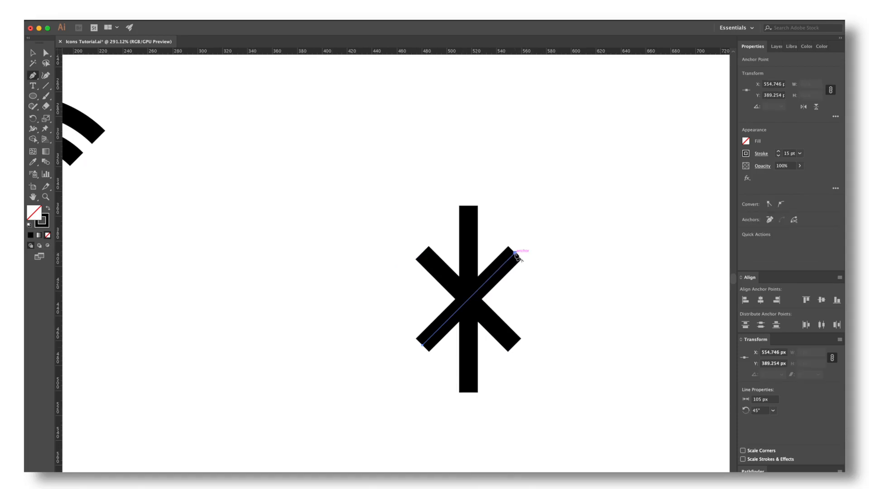
click(469, 206)
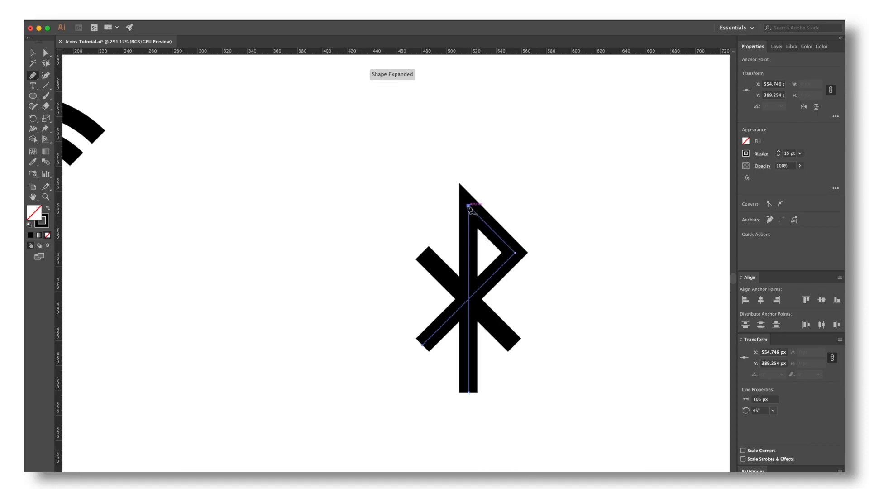
key(v)
click(576, 330)
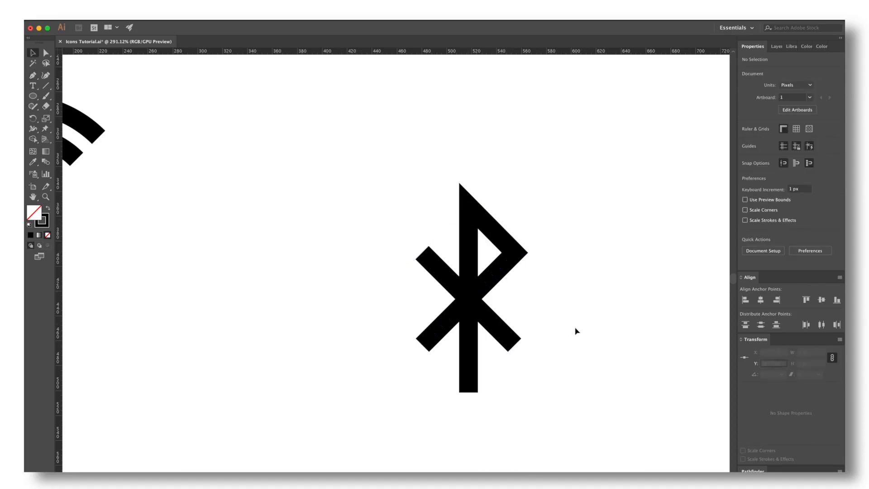
Connect the lower-right end of the other diagonal to the vertical line's bottom end with the Pen tool.
key(p)
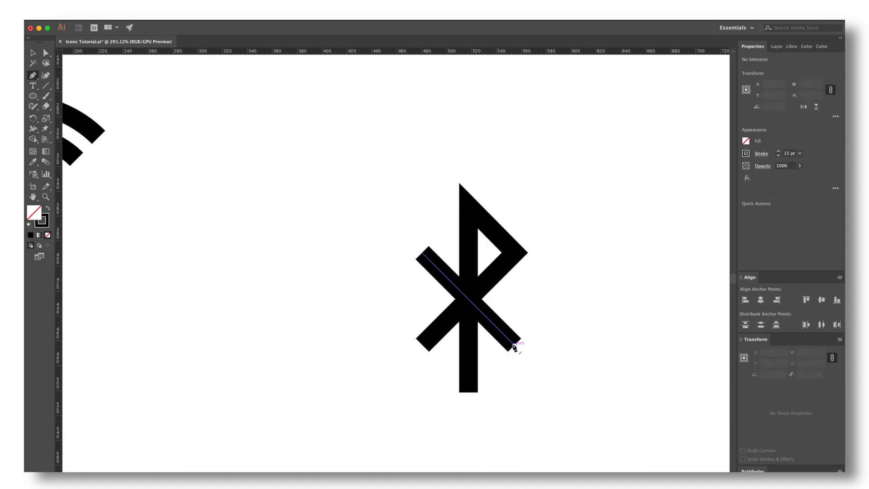
click(515, 344)
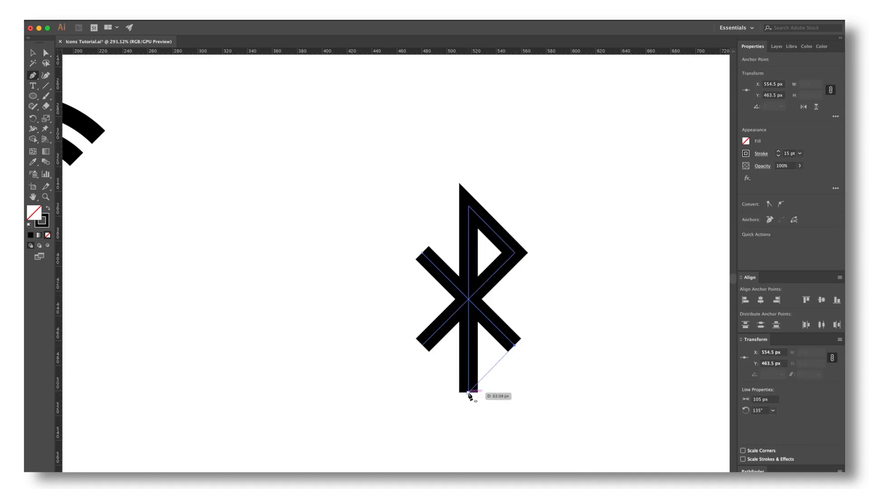
click(468, 392)
key(v)
click(612, 401)
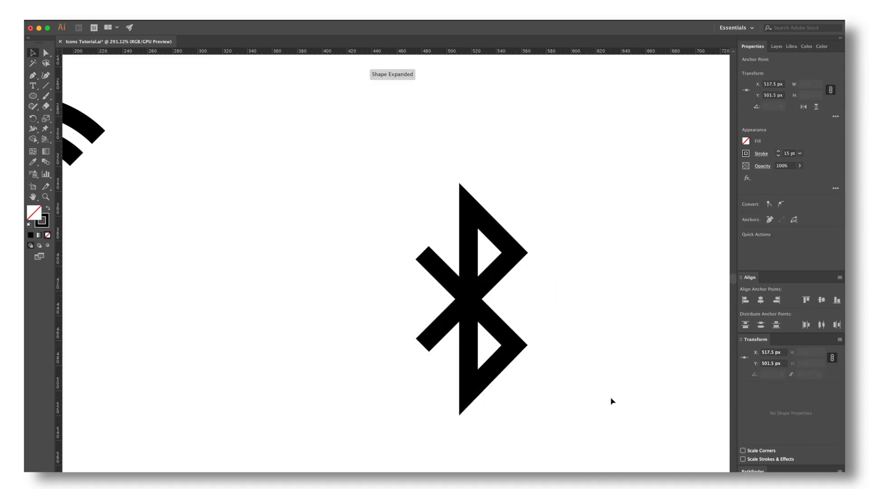
Select the whole new Bluetooth symbol, place it beneath the original Bluetooth icon and scale it down to a similar size.
scroll(611, 401, down, 5)
scroll(612, 401, up, 2)
drag(596, 412, 503, 259)
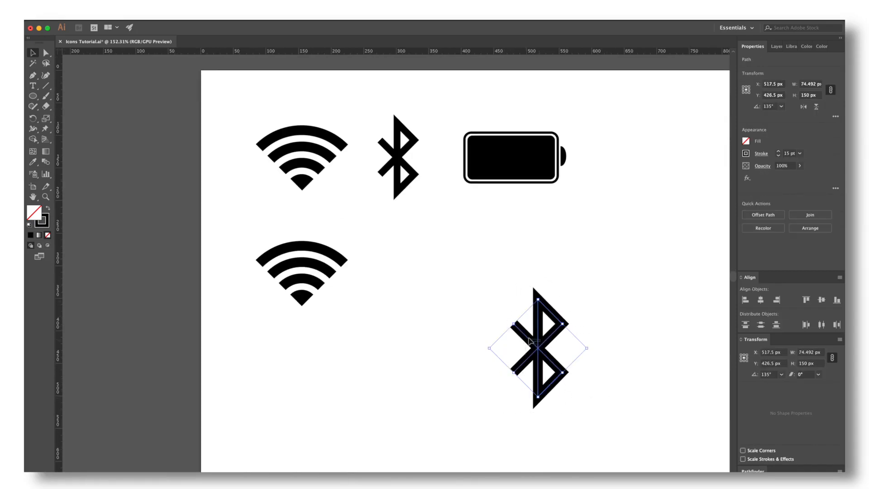
drag(534, 342, 400, 274)
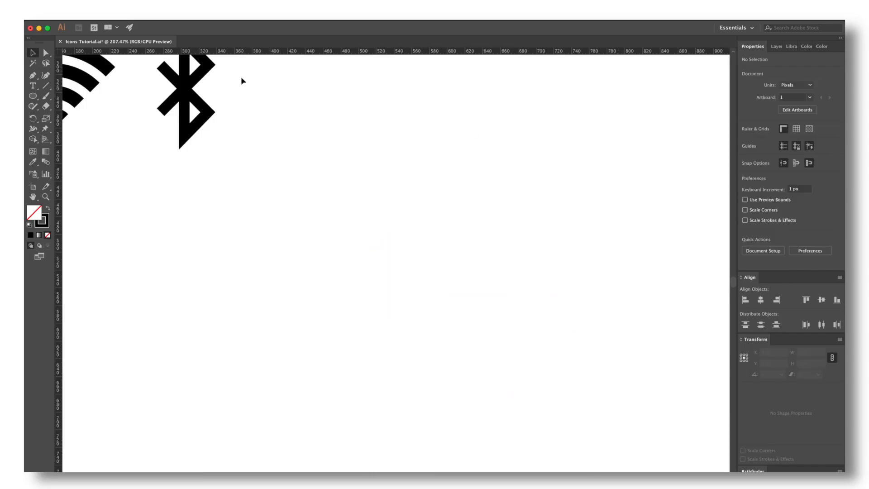
Create a 200 × 100 px rounded rectangle with a 12 px corner radius below the icons.
click(34, 96)
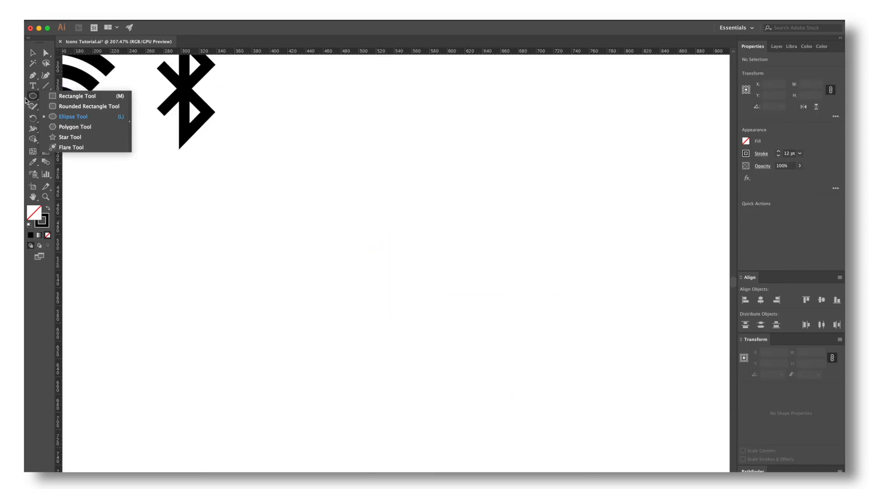
click(89, 107)
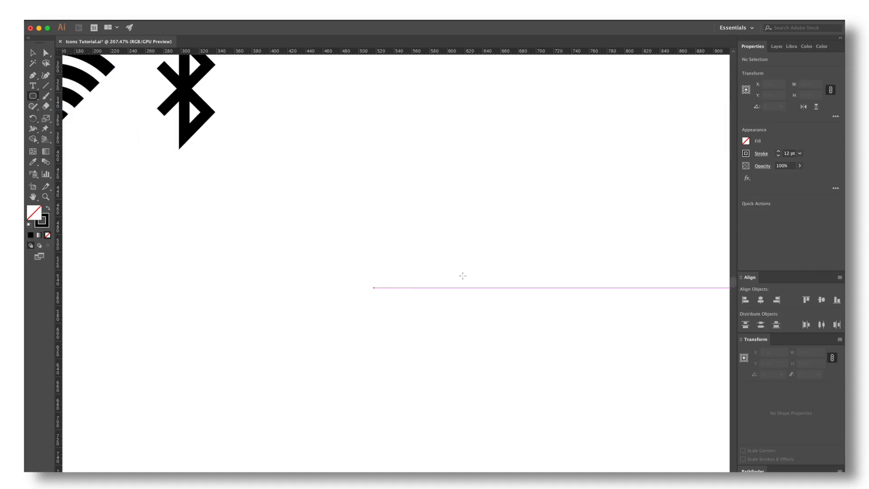
click(436, 308)
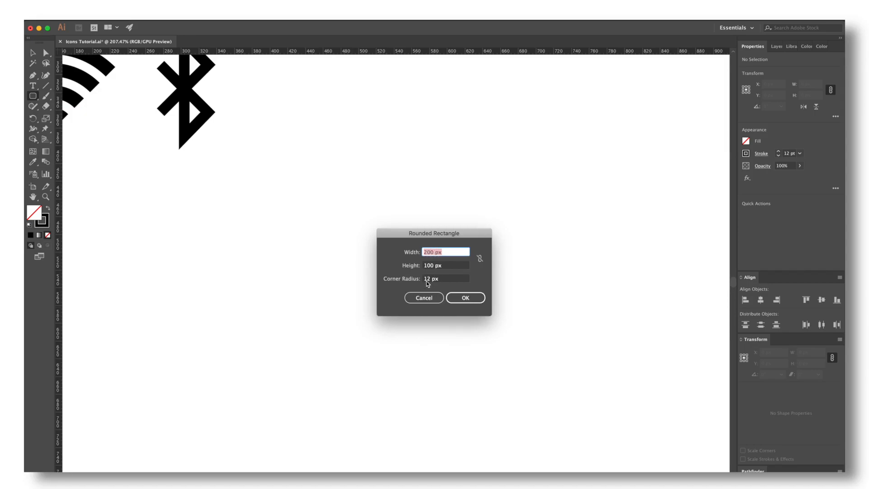
click(465, 297)
Set the rounded rectangle's stroke weight to 5 pt.
click(778, 155)
click(778, 155)
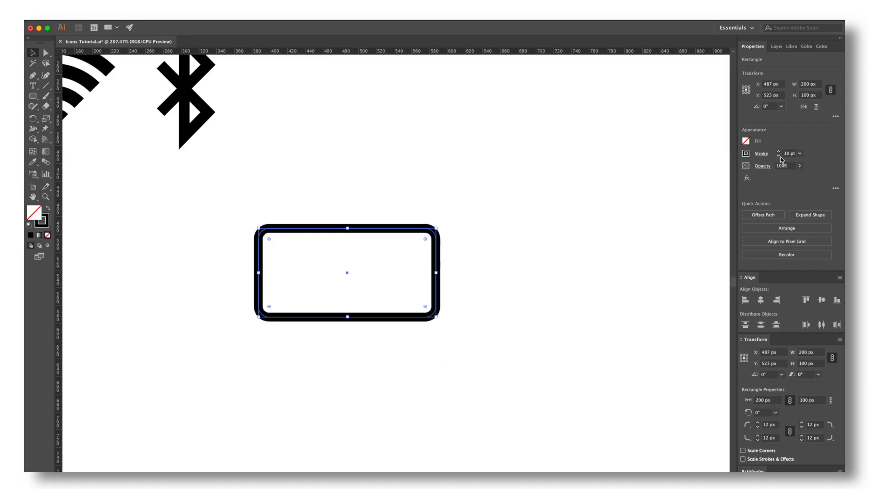
click(778, 155)
click(778, 155)
click(778, 156)
click(779, 155)
click(778, 156)
click(778, 156)
click(779, 155)
click(779, 156)
click(778, 151)
click(779, 151)
click(779, 151)
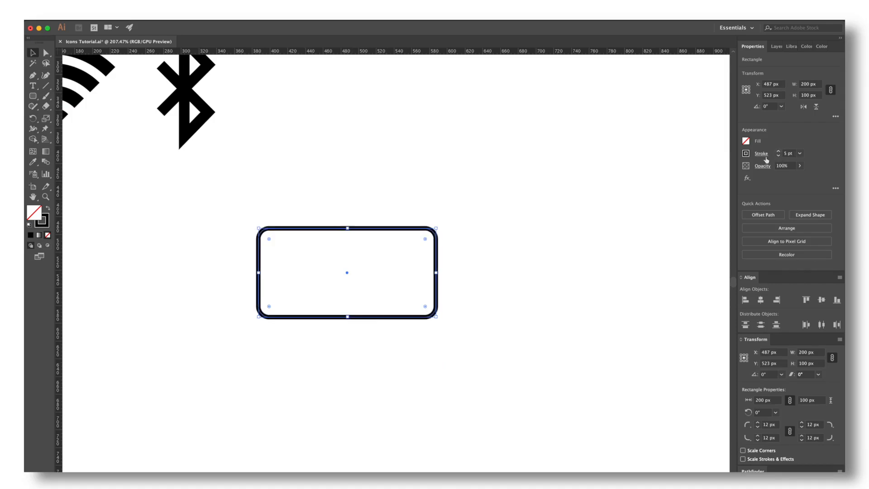
Make a concentric copy of the rounded rectangle inside it, scaled down to 183 × 91.5 px.
scroll(560, 258, up, 1)
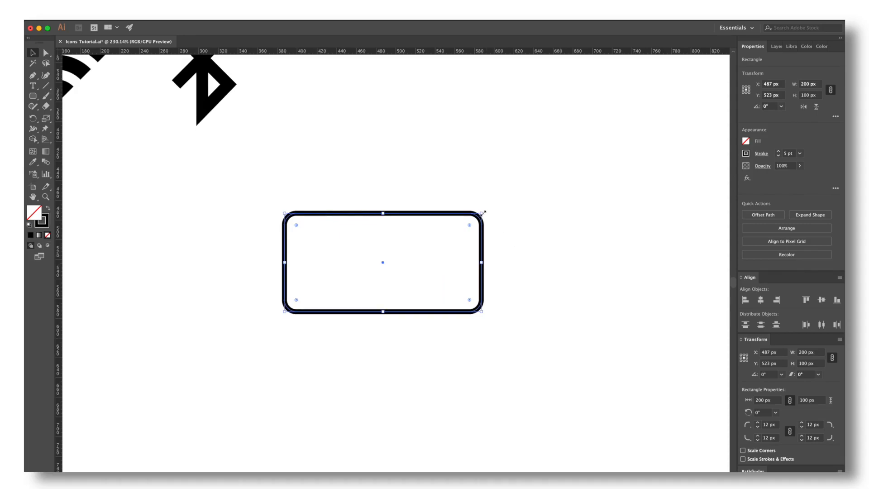
drag(483, 212, 474, 217)
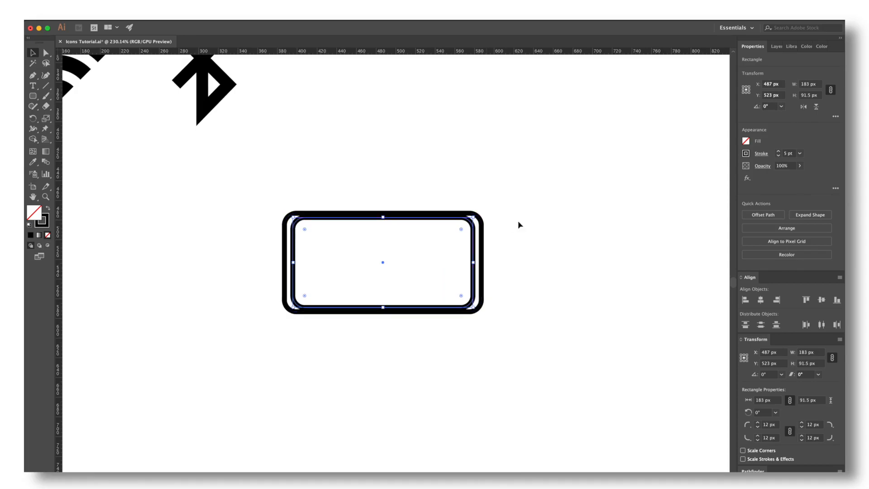
click(552, 231)
Resize the inner rectangle to 186 × 85 px for an even gap and reduce its corner radius to about 5.74 px.
scroll(550, 231, up, 5)
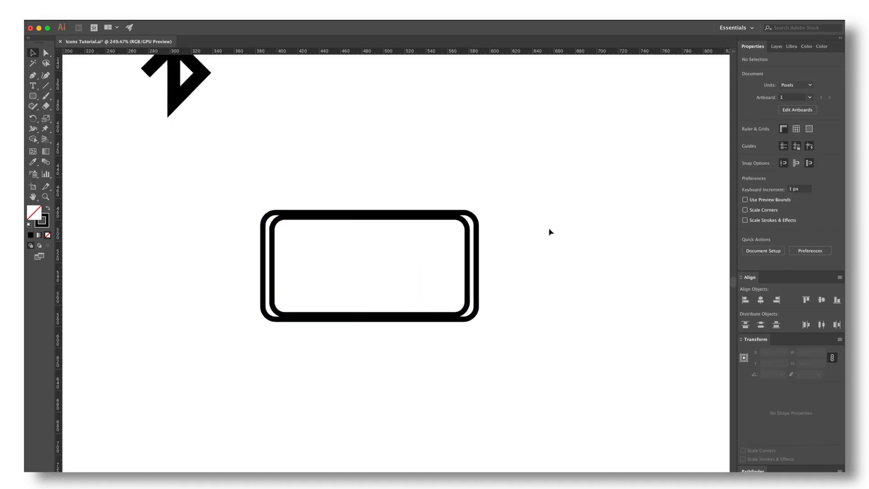
scroll(550, 232, up, 3)
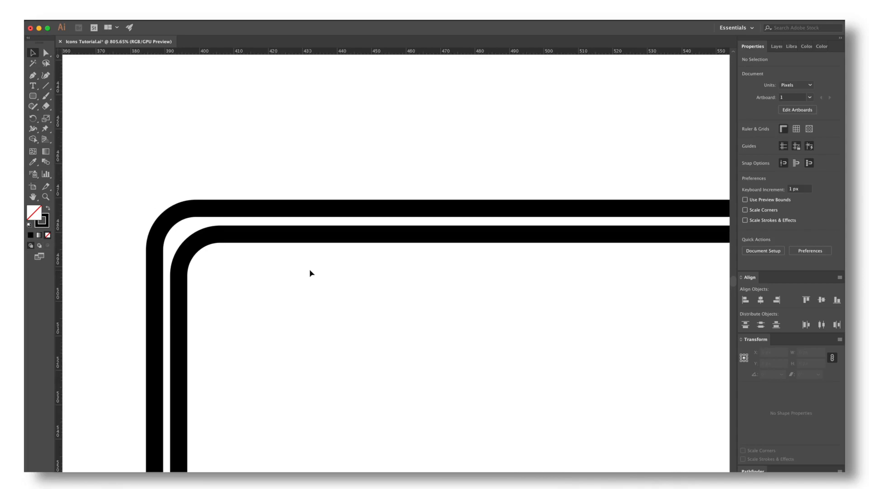
scroll(308, 269, down, 6)
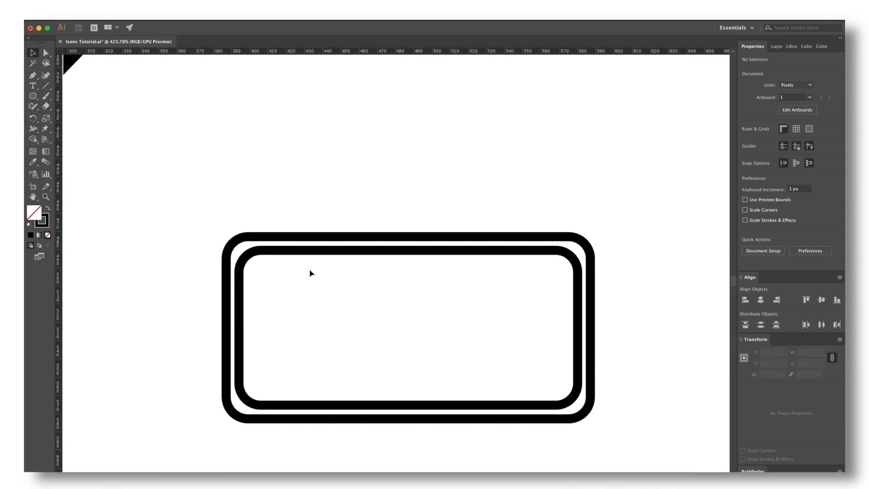
scroll(310, 270, up, 8)
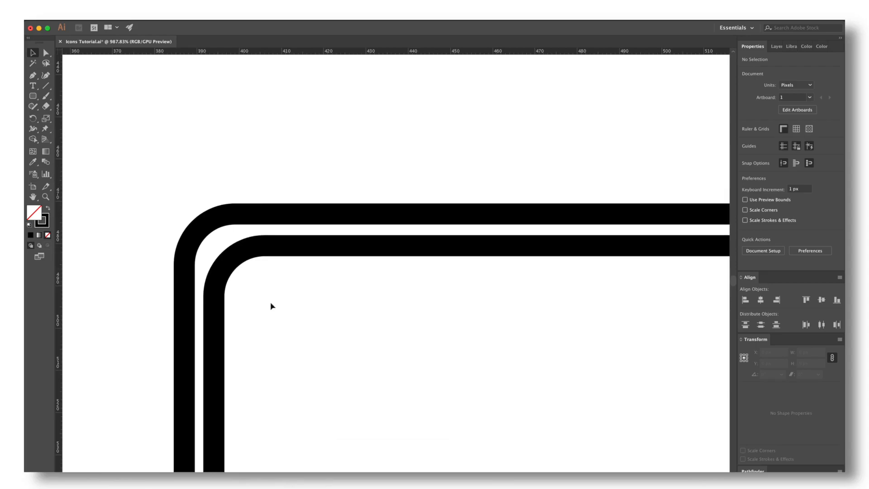
click(237, 253)
drag(498, 392, 513, 403)
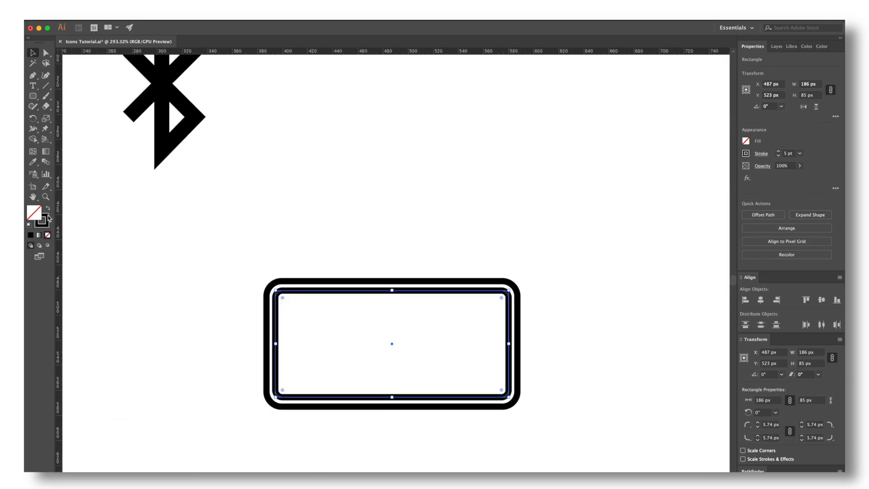
Give the inner rectangle a solid black fill without a stroke, and enlarge it slightly to narrow the white gap.
click(47, 207)
click(114, 252)
scroll(280, 397, down, 5)
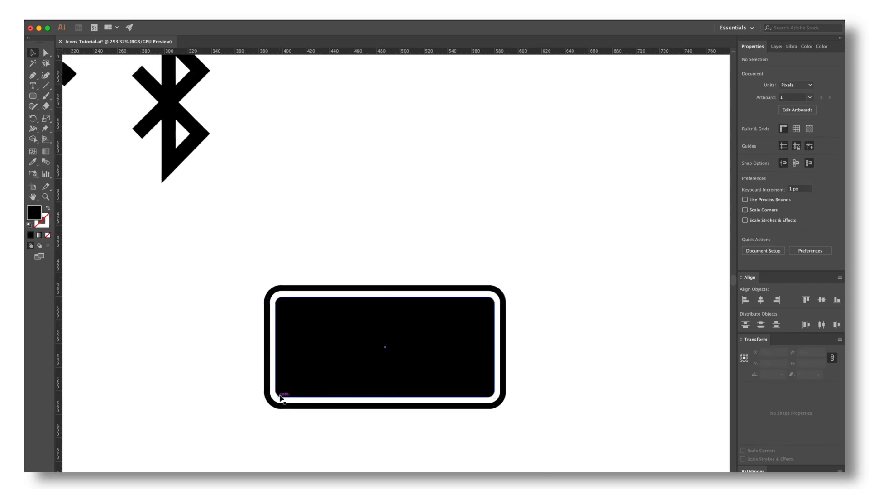
scroll(281, 398, up, 5)
click(367, 323)
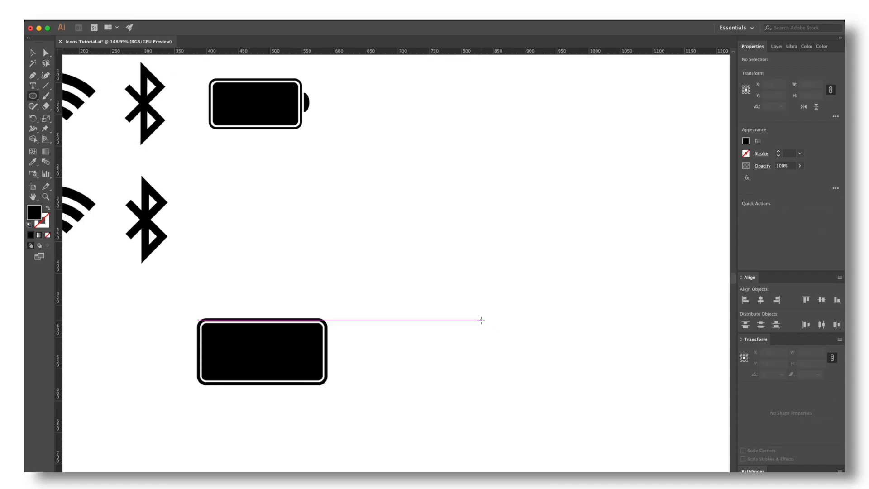
Create a 30 × 30 px black circle and place it just right of the battery body, level with its vertical centre.
click(481, 320)
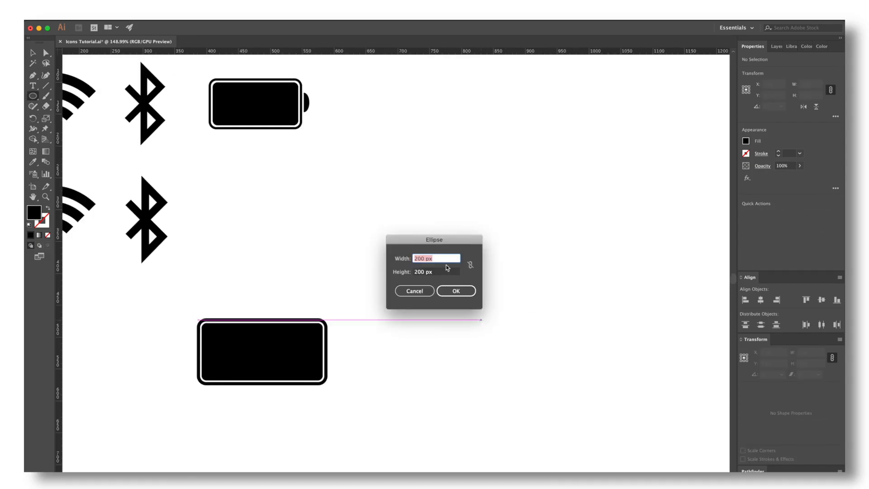
key(BackSpace)
text(30)
key(Tab)
text(30)
key(Return)
key(v)
drag(488, 331, 336, 356)
scroll(345, 362, up, 5)
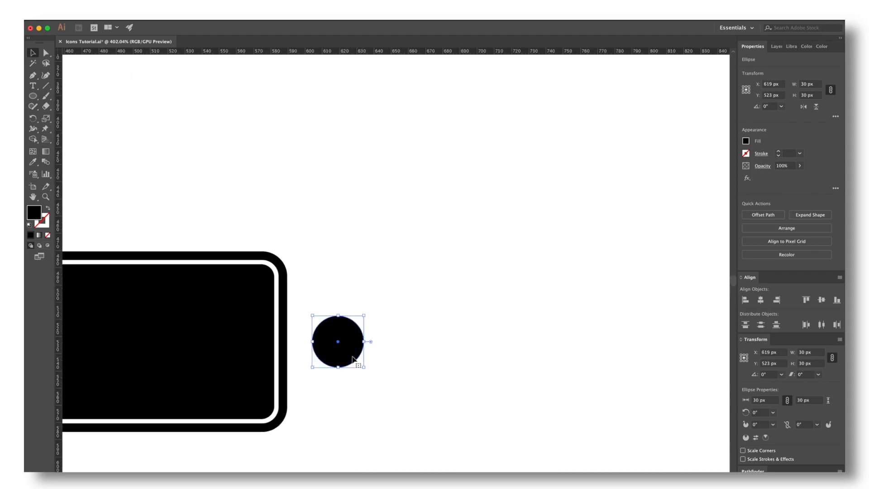
Draw a vertical line about 62 px long through the circle's centre and select it together with the circle.
scroll(353, 360, left, 3)
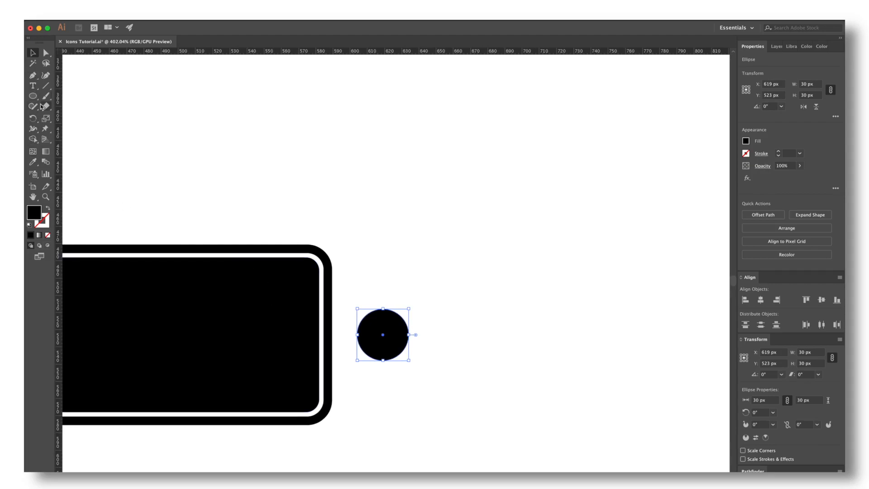
click(45, 86)
drag(383, 299, 386, 388)
key(v)
click(478, 419)
drag(478, 419, 355, 277)
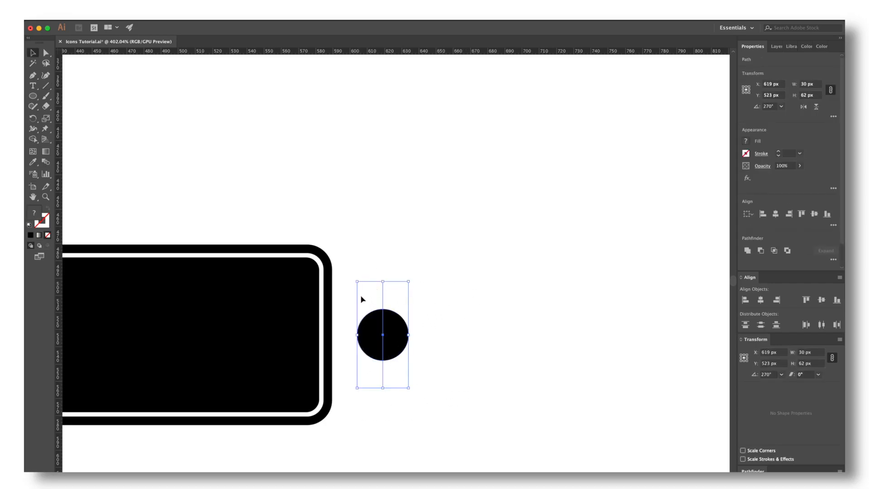
Remove the circle's left half with the Shape Builder tool and clear away the leftover dividing line.
click(33, 142)
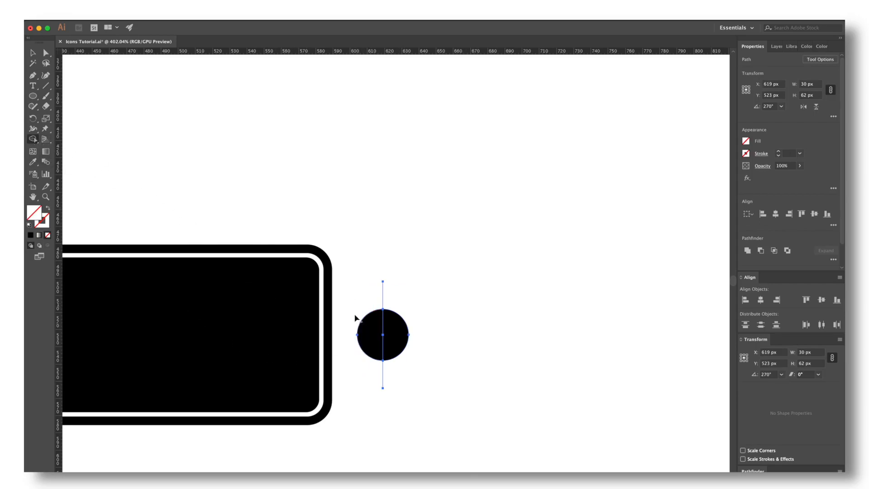
drag(367, 346, 370, 358)
key(v)
drag(455, 412, 367, 376)
click(367, 376)
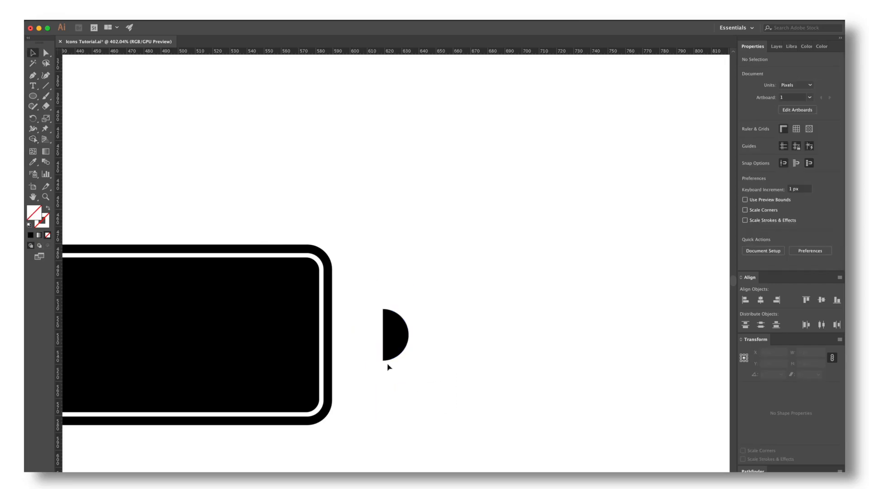
Move the half circle close beside the battery body's right edge and narrow it to 9 px wide.
drag(398, 336, 354, 335)
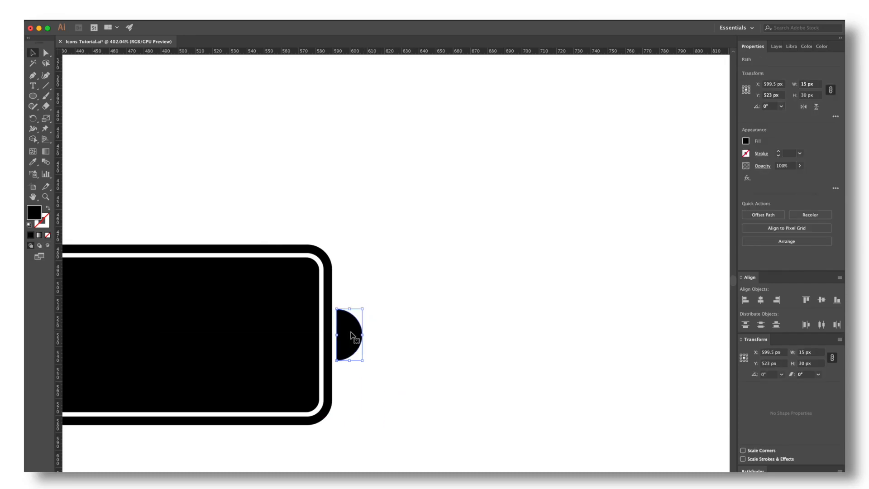
scroll(351, 332, up, 6)
scroll(351, 333, left, 2)
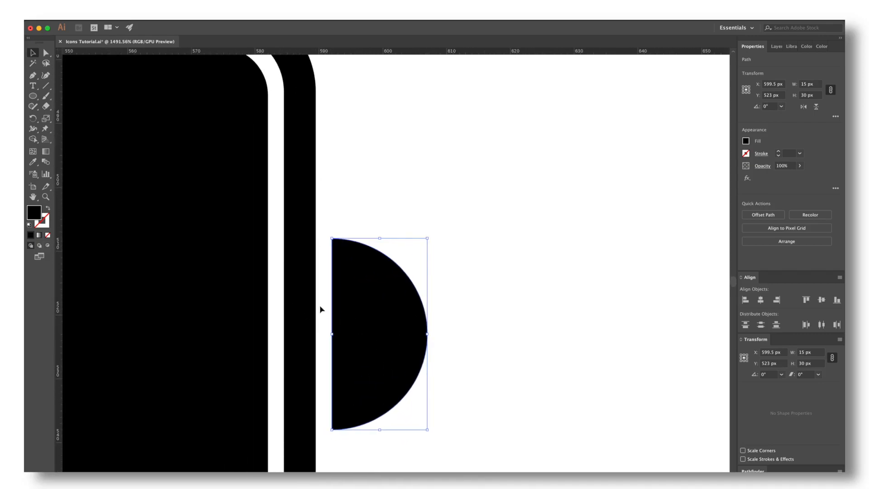
drag(427, 333, 389, 334)
click(492, 332)
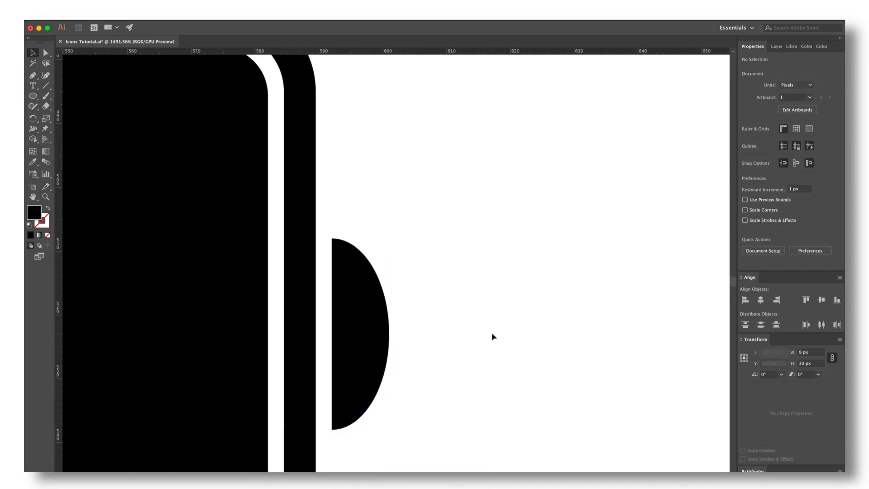
Adjust the half-circle terminal's height and shift it slightly closer to the battery body.
key(ctrl+0)
key(ctrl+minus)
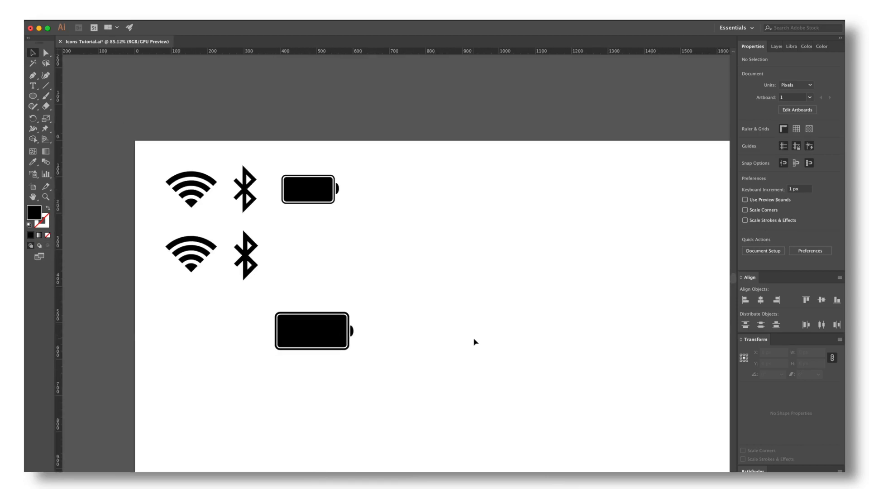
key(ctrl+plus)
key(ctrl+plus)
key(ctrl+plus)
key(ctrl+plus)
key(ctrl+plus)
key(ctrl+plus)
click(358, 308)
drag(352, 286, 351, 278)
drag(364, 329, 361, 331)
click(396, 331)
Select all parts of the new battery icon together.
scroll(395, 331, down, 5)
scroll(400, 331, down, 3)
scroll(400, 331, up, 1)
drag(407, 384, 274, 296)
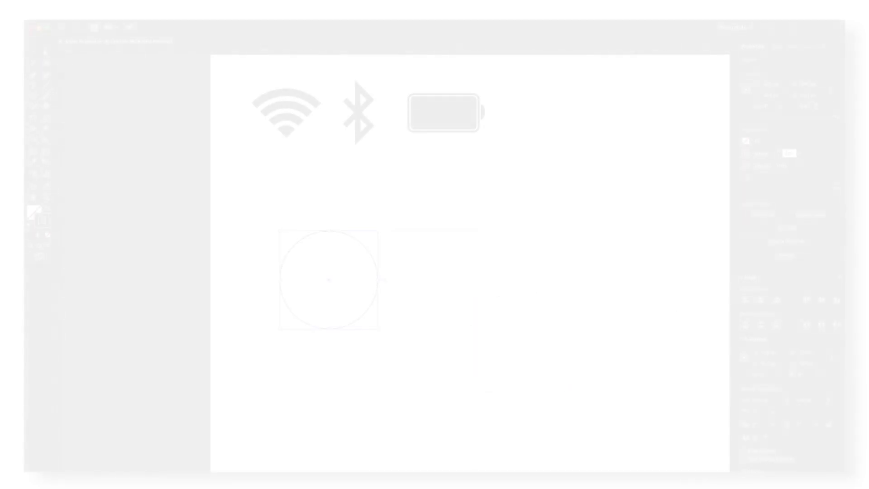
Give the circle a 15 pt stroke aligned to the inside and move it toward the middle of the artboard.
text(15)
key(Return)
click(762, 154)
click(714, 197)
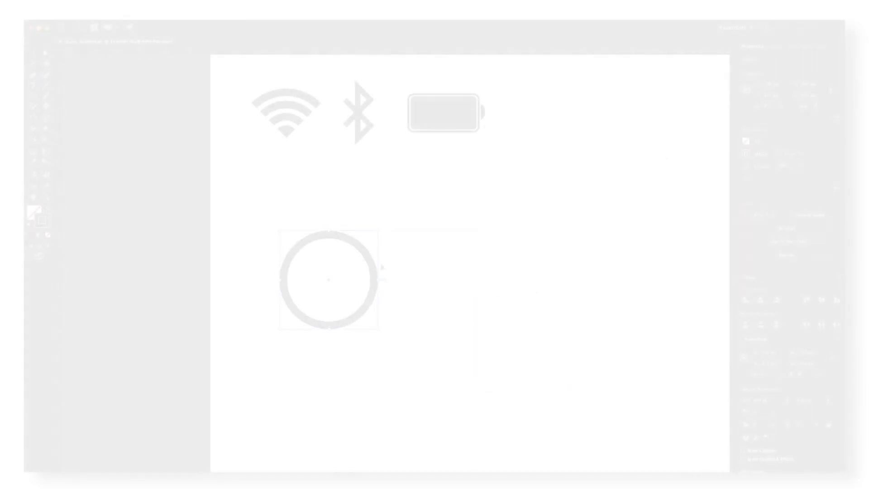
drag(363, 246, 458, 251)
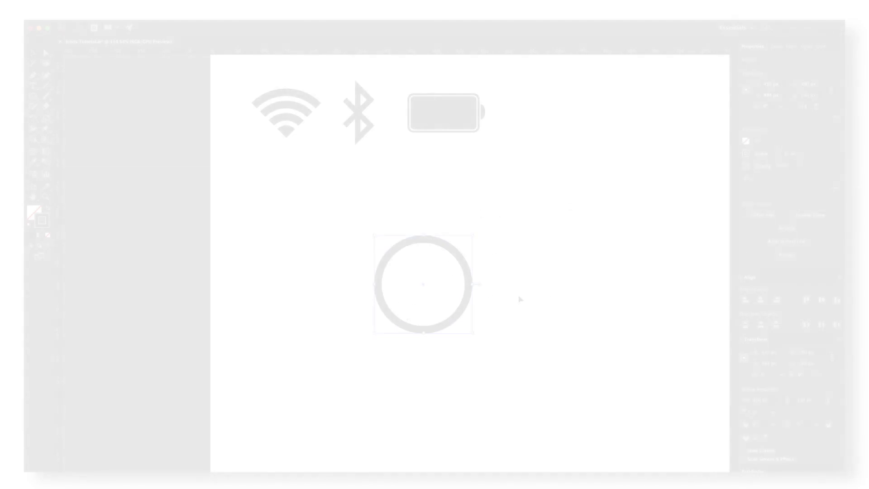
Set the size of the next concentric circle to 150 px.
click(793, 353)
text(150)
key(Tab)
key(Return)
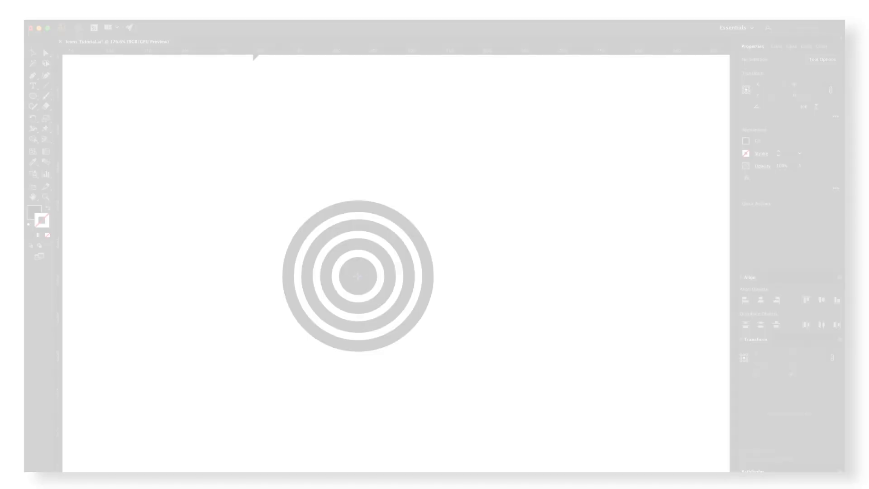
Draw two crossing diagonal lines through the centre of the concentric circles, extending beyond the outer ring.
drag(358, 276, 441, 350)
key(Delete)
drag(358, 276, 454, 194)
super+click(454, 186)
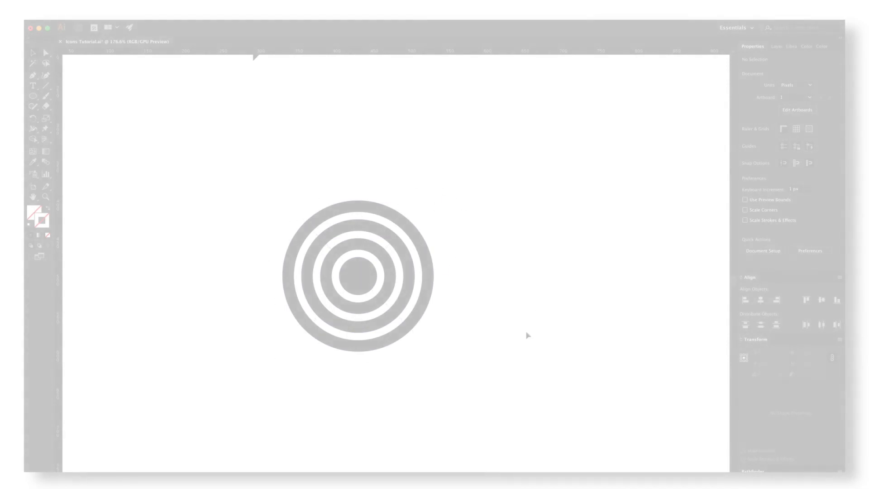
Select the rings with both diagonals and remove everything except the upper quarter using the Shape Builder tool.
drag(558, 395, 165, 162)
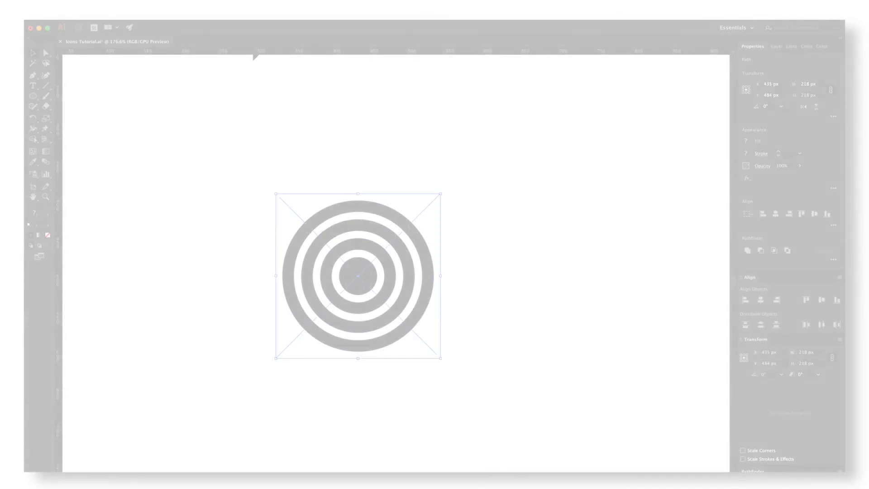
click(35, 140)
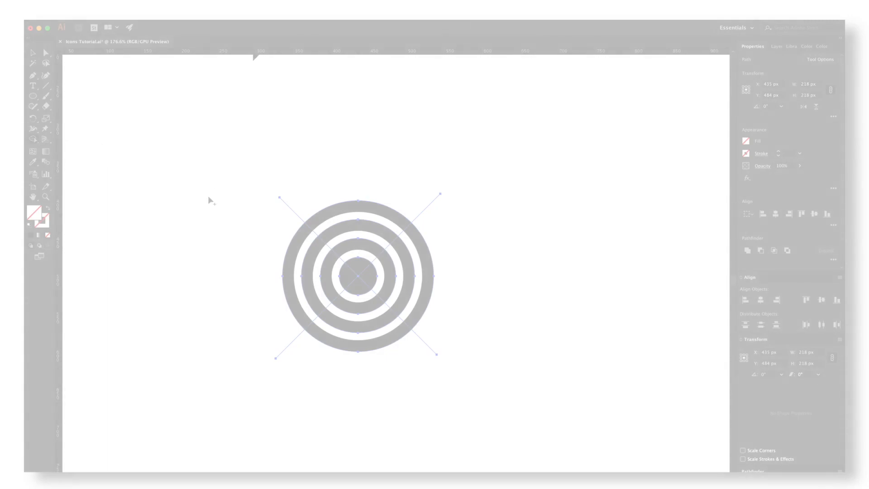
mouse_move(202, 253)
mouse_down()
mouse_move(475, 288)
mouse_move(482, 297)
mouse_up()
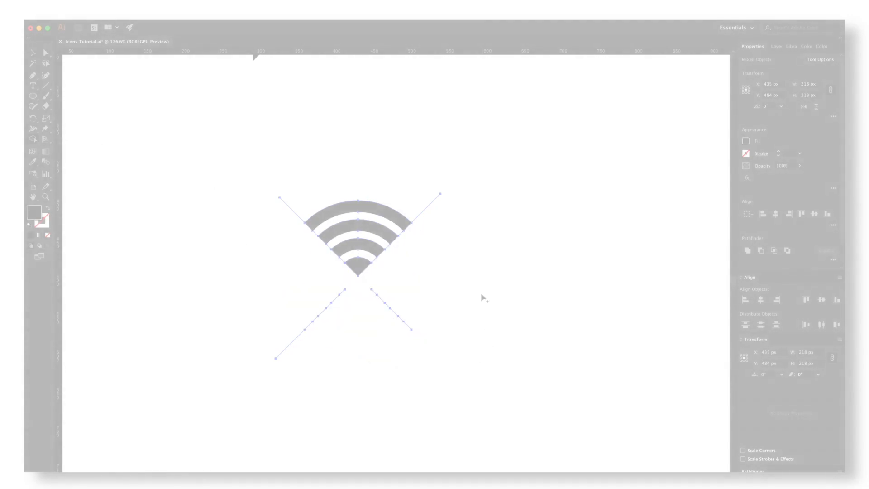
drag(221, 346, 449, 195)
Place the finished Wi-Fi symbol directly below the original Wi-Fi icon at matching size.
scroll(289, 287, down, 2)
scroll(297, 296, up, 3)
scroll(297, 297, left, 3)
drag(430, 323, 247, 244)
click(403, 240)
scroll(342, 222, down, 1)
scroll(341, 222, right, 1)
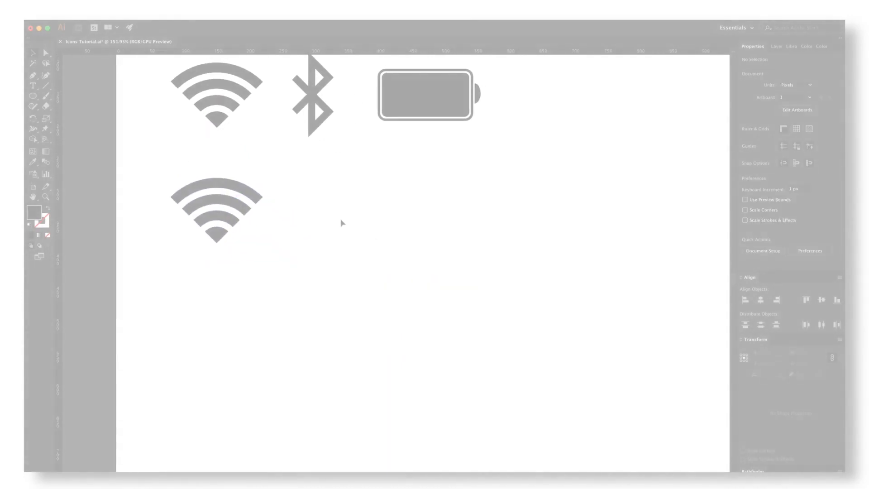
Draw a 150 px line at 90° with a 15 pt stroke and no fill.
click(45, 86)
key(shift+x)
click(574, 349)
text(150)
key(Tab)
text(90)
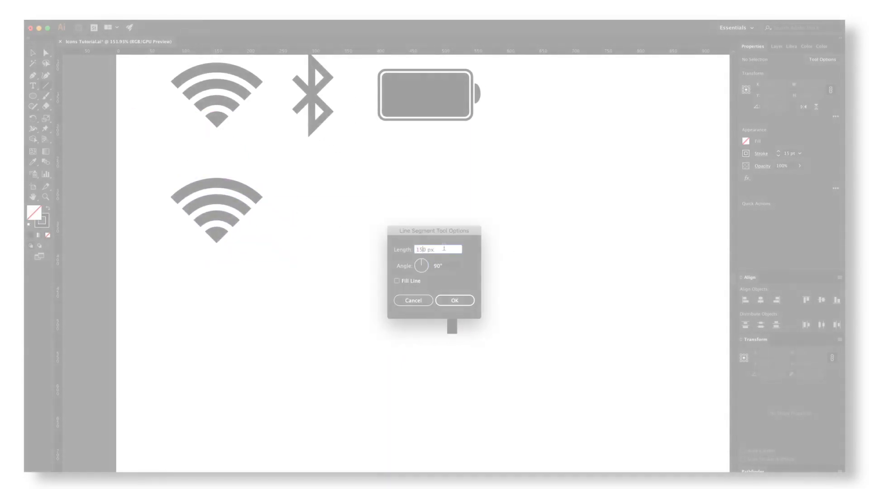
Add a 105 px line at 45° and centre it on the vertical line.
key(Tab)
text(45)
key(Return)
drag(549, 218, 466, 279)
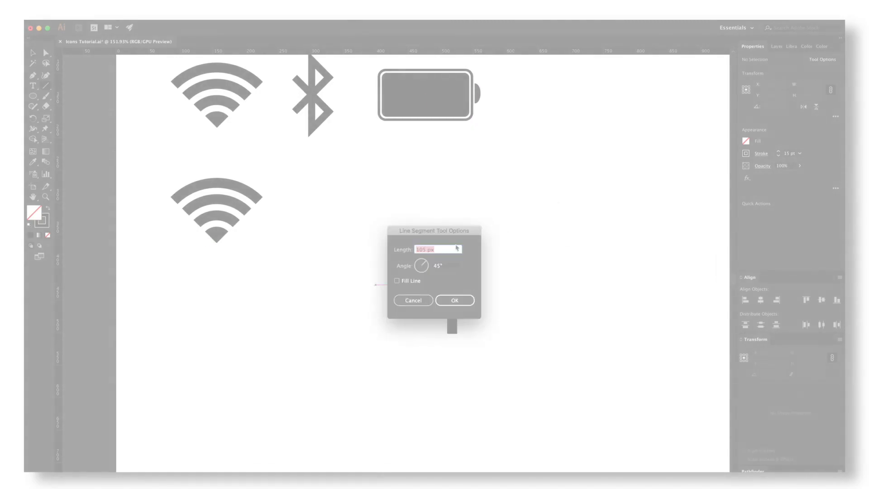
Add a second diagonal line 105 px long at 135°.
key(Tab)
key(BackSpace)
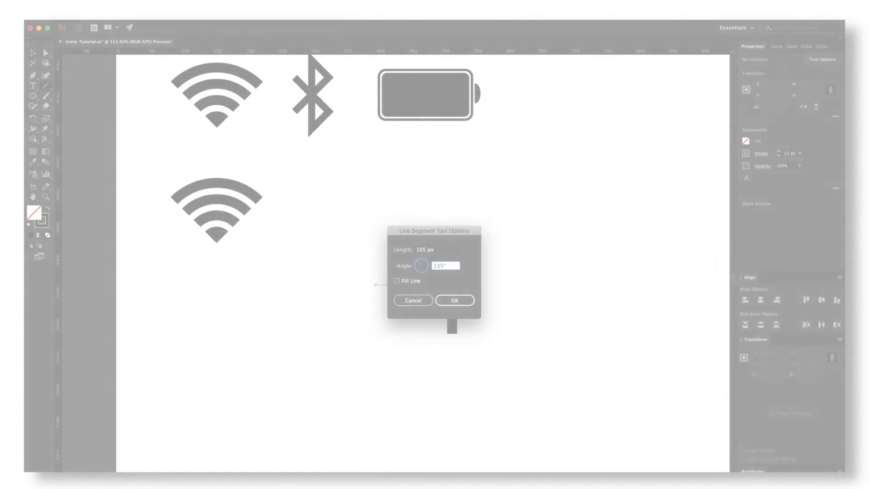
key(Return)
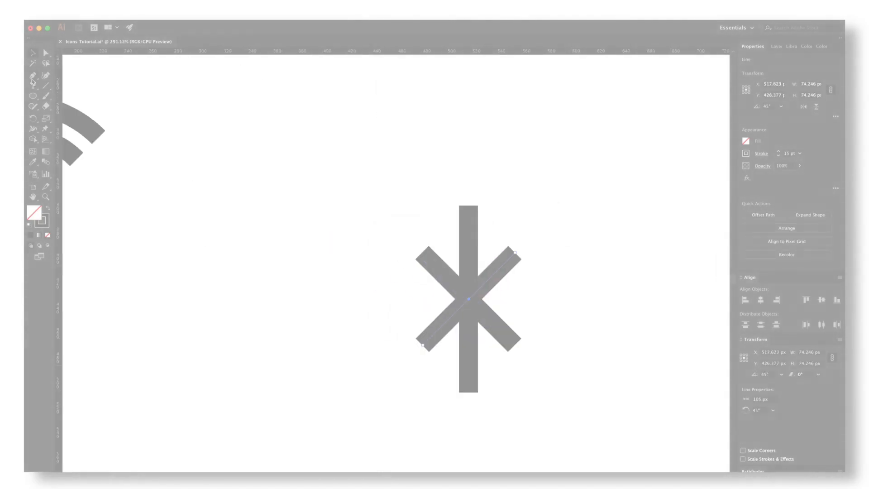
Connect the diagonal's upper end to the vertical line's top with the Pen tool, and move the Bluetooth symbol below the original.
click(520, 260)
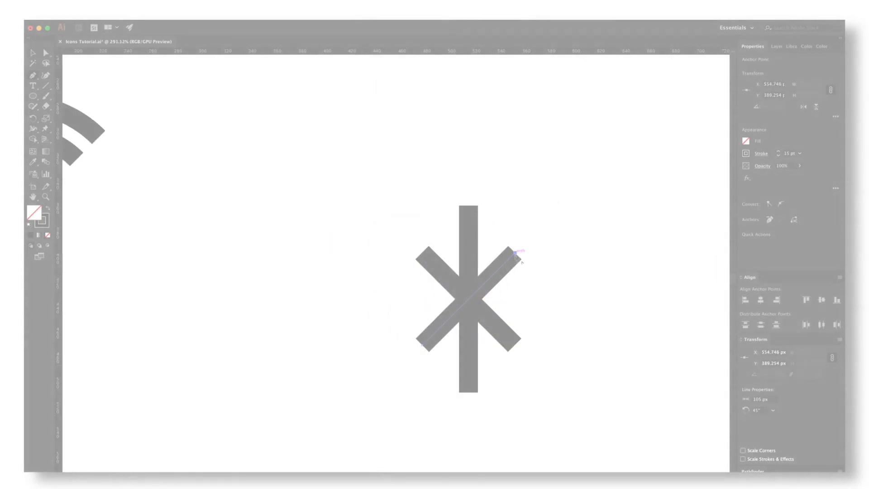
click(469, 205)
super+click(595, 307)
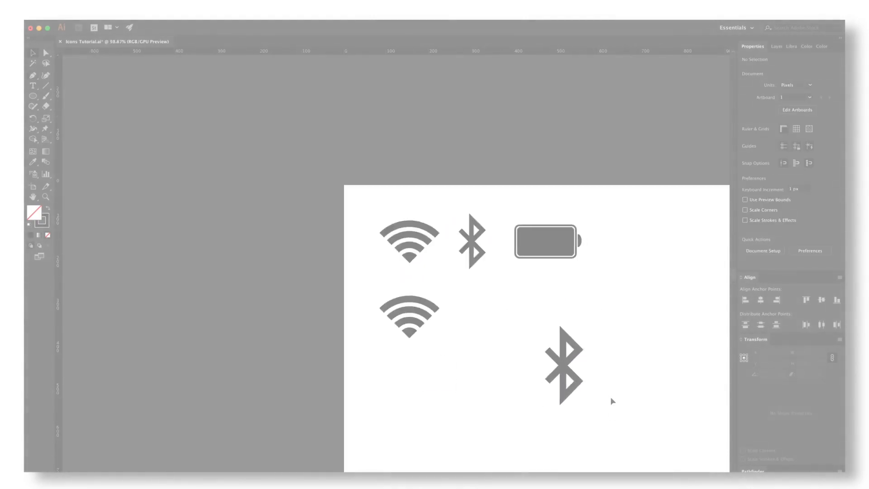
drag(549, 350, 399, 274)
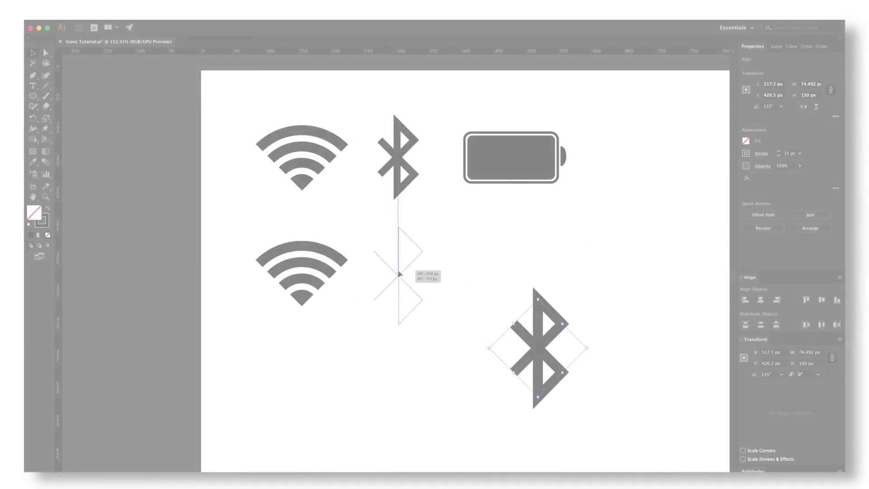
Create a 200 × 100 px rounded rectangle with 12 px corners and a 5 pt stroke for the battery body.
click(35, 96)
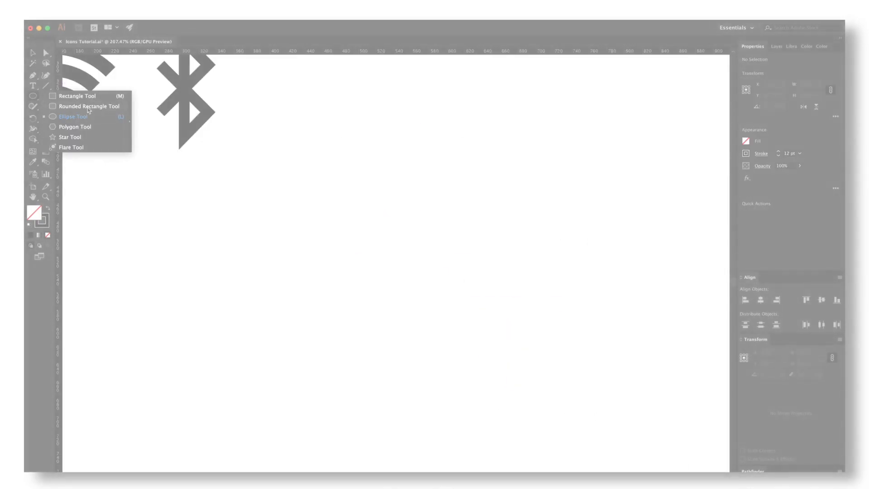
click(89, 110)
click(424, 255)
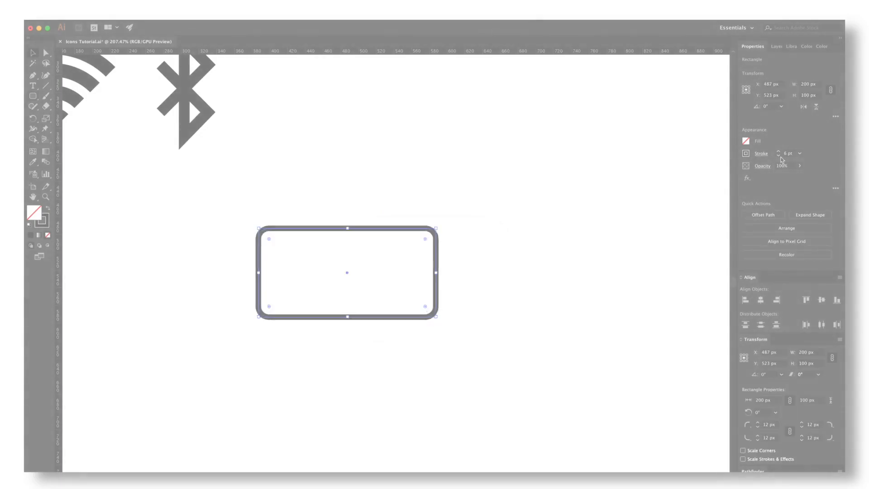
click(778, 155)
click(778, 151)
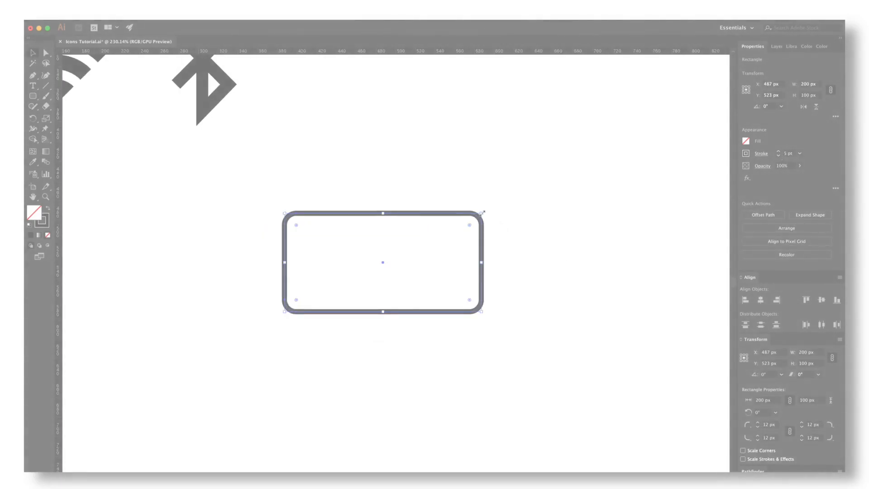
Size the battery's inner rectangle to 186 × 85 px and reduce its corner radius.
drag(484, 212, 482, 213)
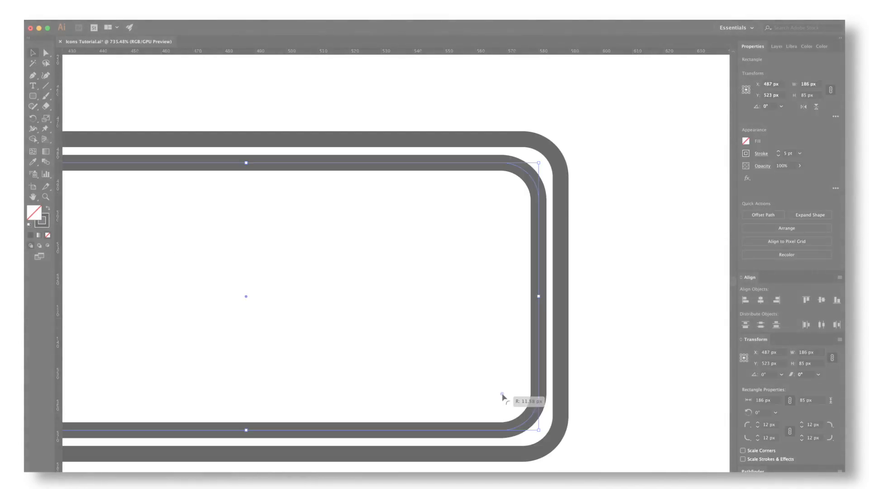
drag(501, 397, 511, 402)
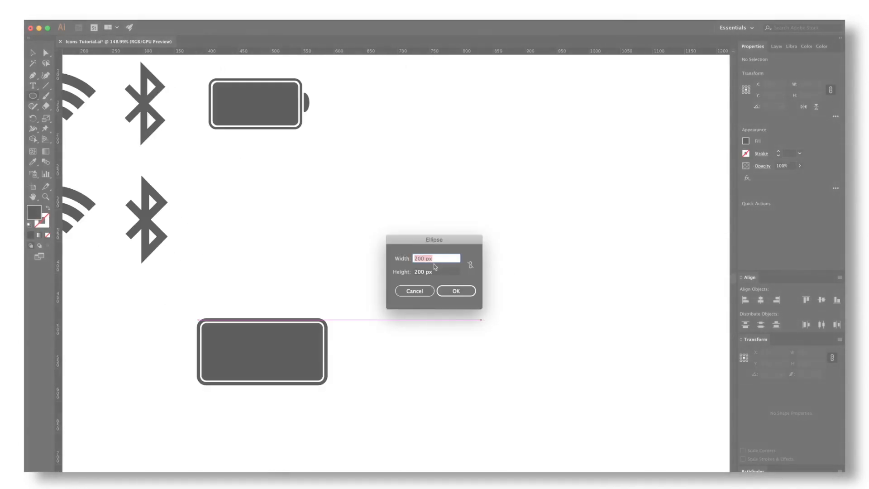
Create a 30 × 30 px circle beside the battery body and draw a 62 px vertical line through its centre.
key(Tab)
key(Return)
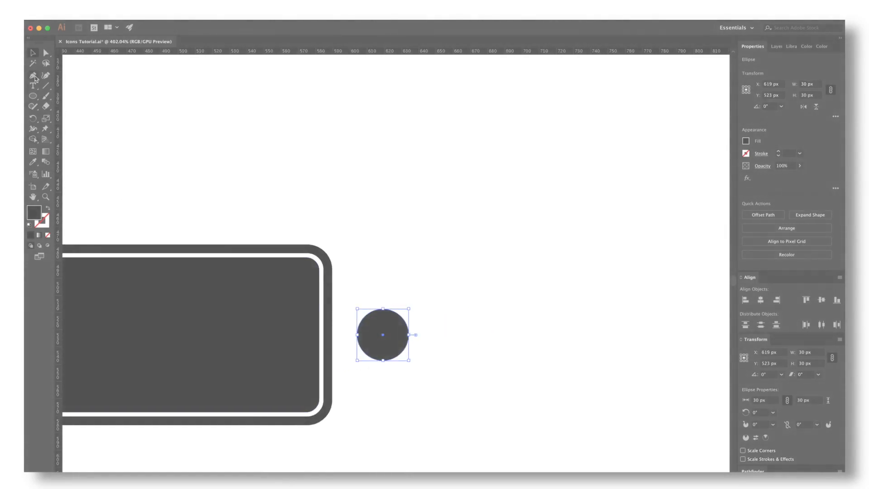
key(\)
drag(383, 282, 383, 388)
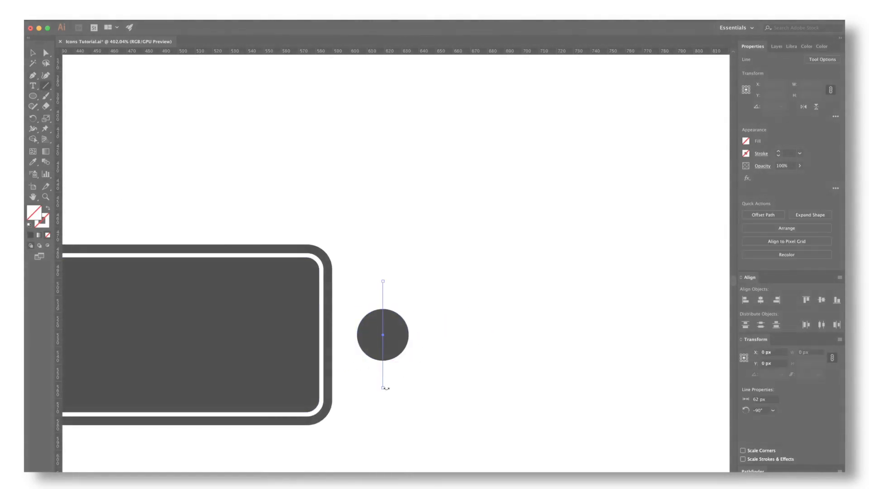